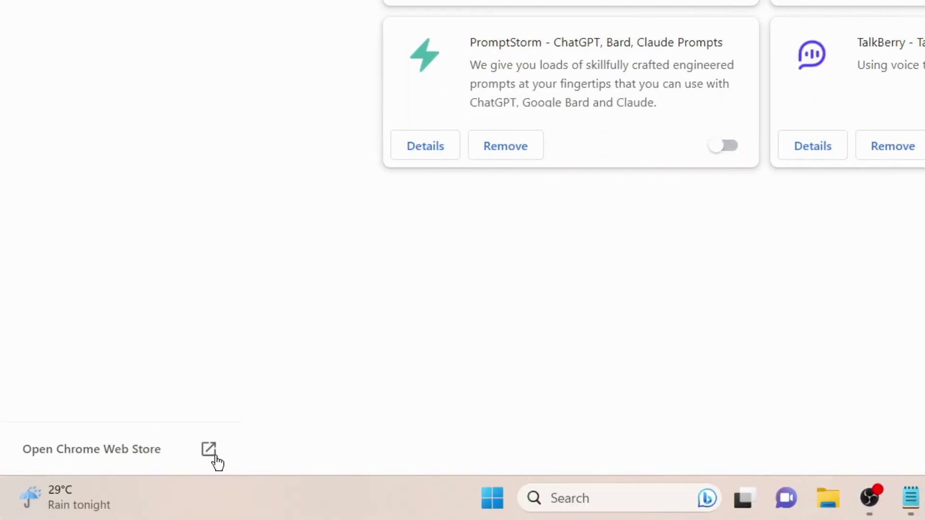
Step: Open the Chrome Web Store from the extensions page and search it for "ai prompt genius"
click(209, 464)
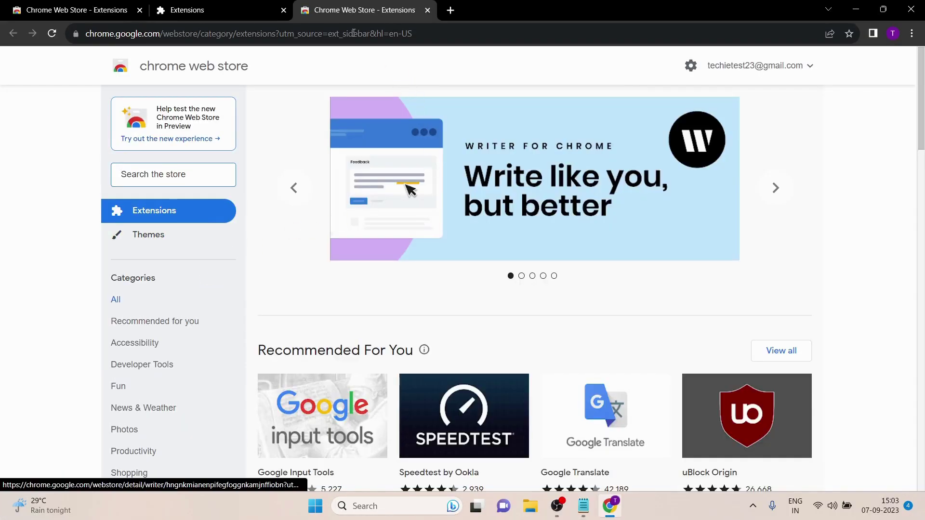
click(165, 177)
text(Ai p)
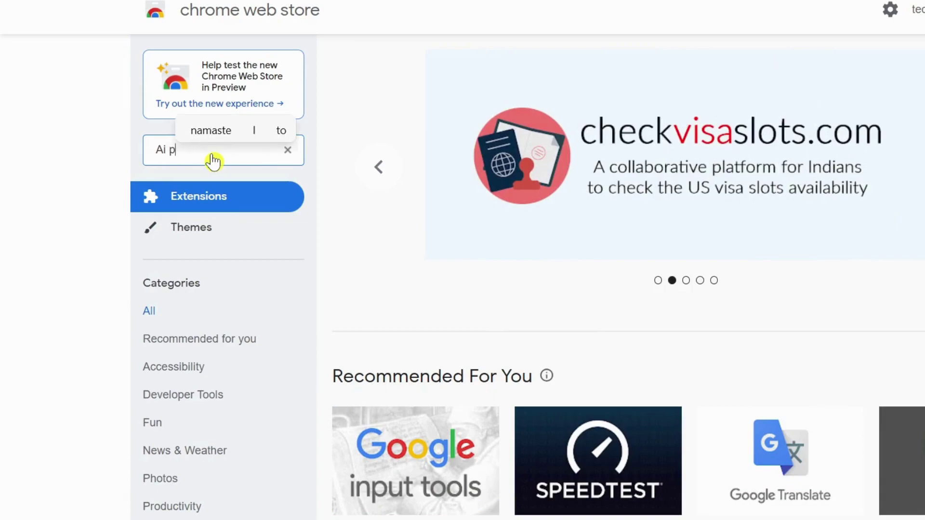
text(rompt G)
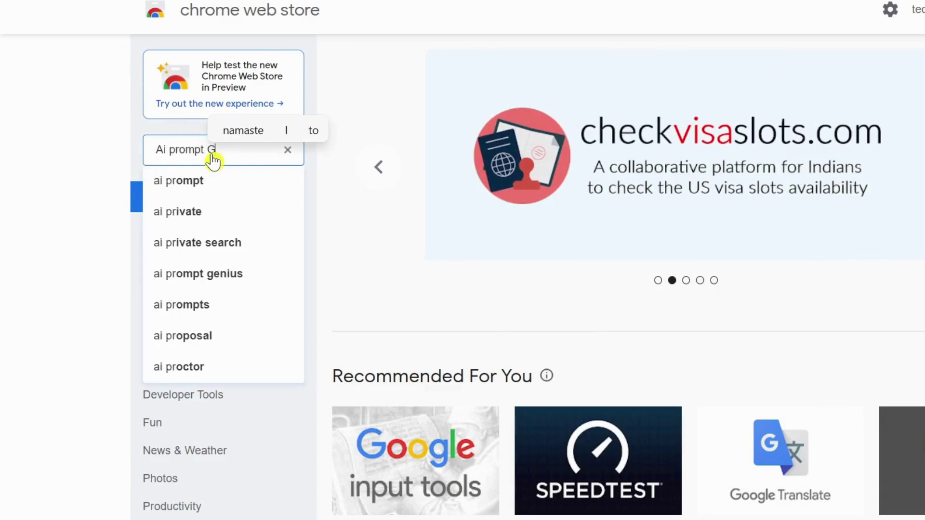
text(enius)
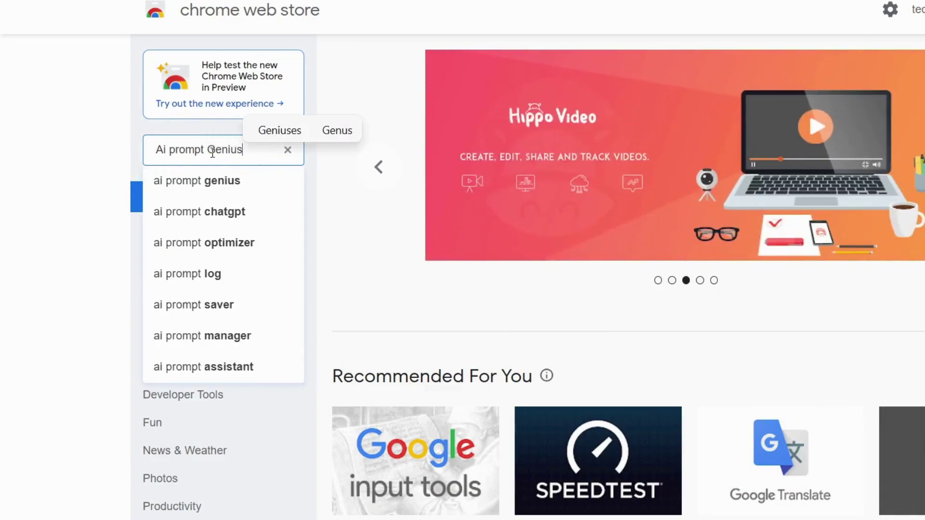
key(Return)
click(212, 153)
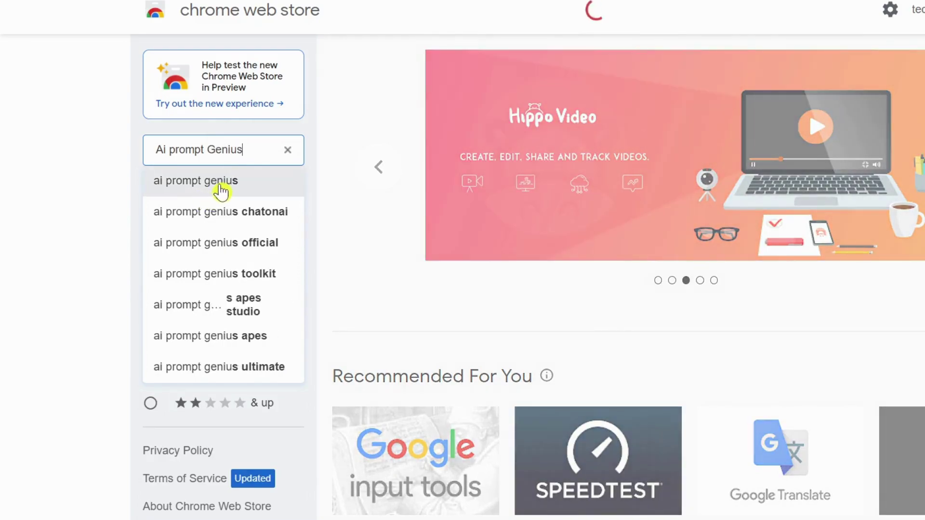
click(217, 187)
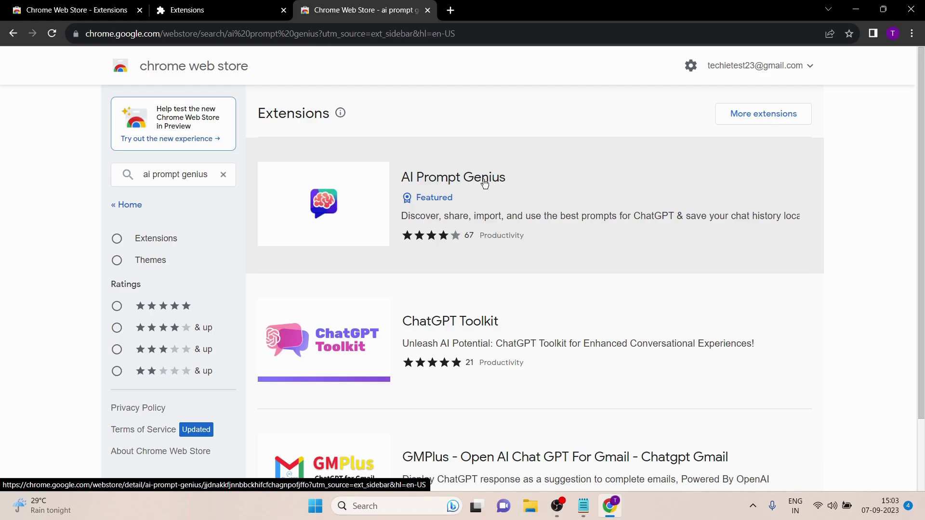
Step: Install the AI Prompt Genius extension in Chrome and pin it to the toolbar
click(626, 159)
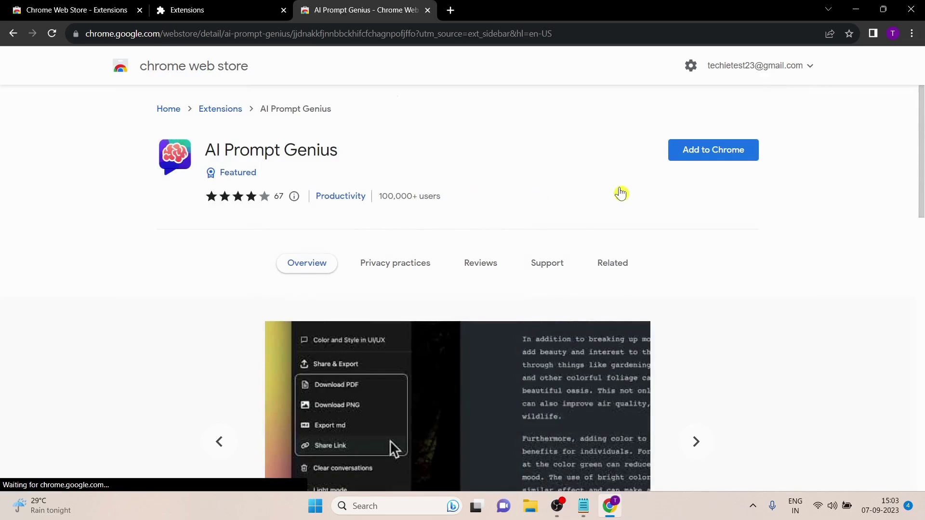
click(700, 160)
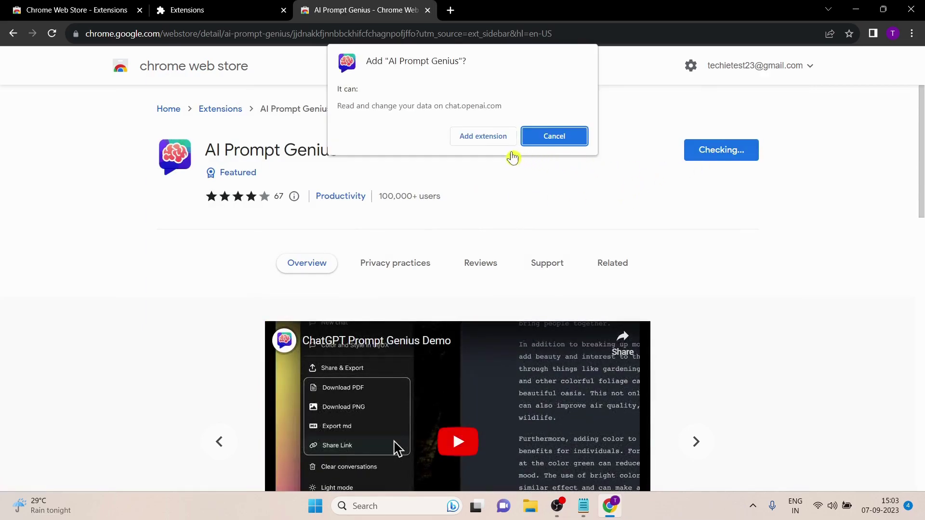
click(487, 141)
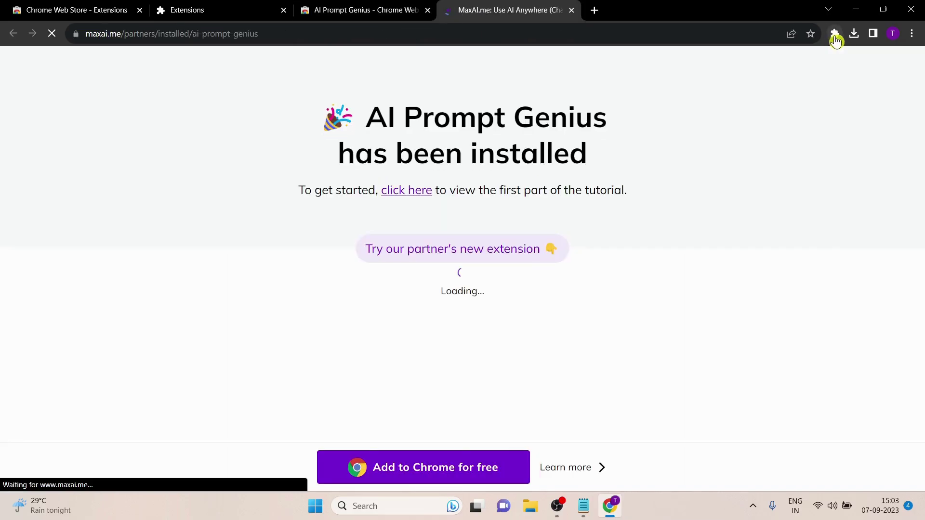
click(833, 34)
click(806, 124)
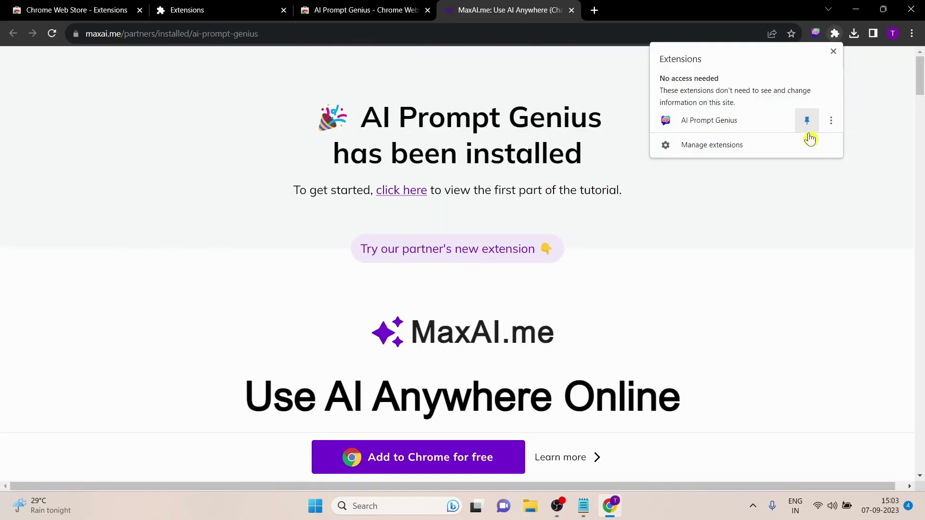
Step: Open ChatGPT from a Google search for "chatgpt" and filter the prompt templates by Nonfiction Writing
click(596, 10)
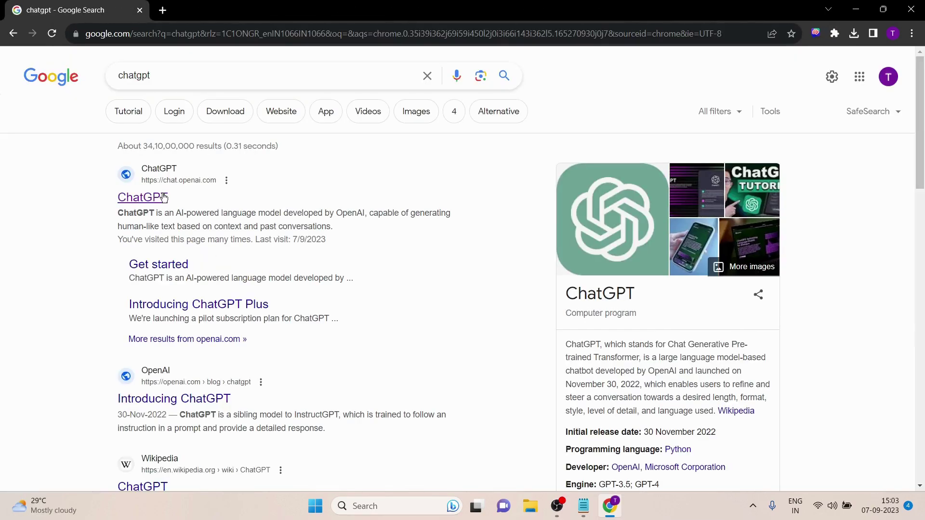
click(158, 202)
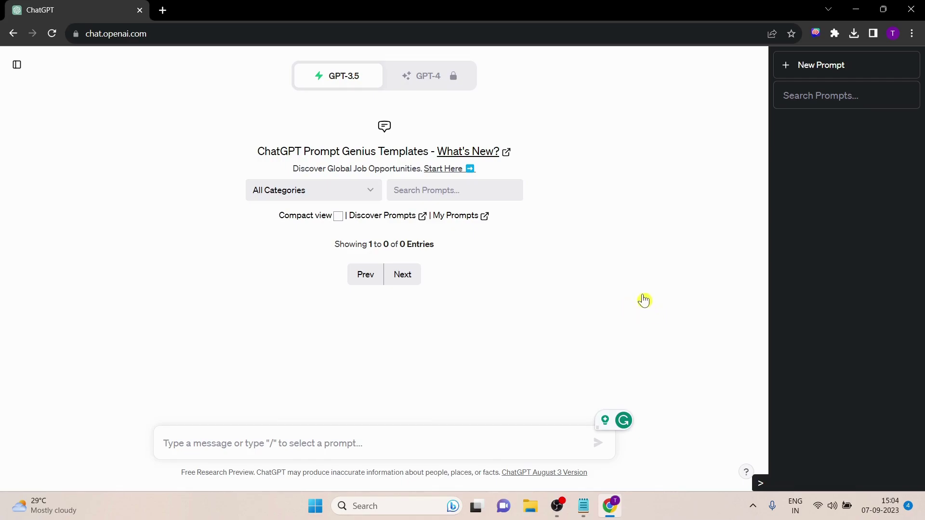
click(264, 190)
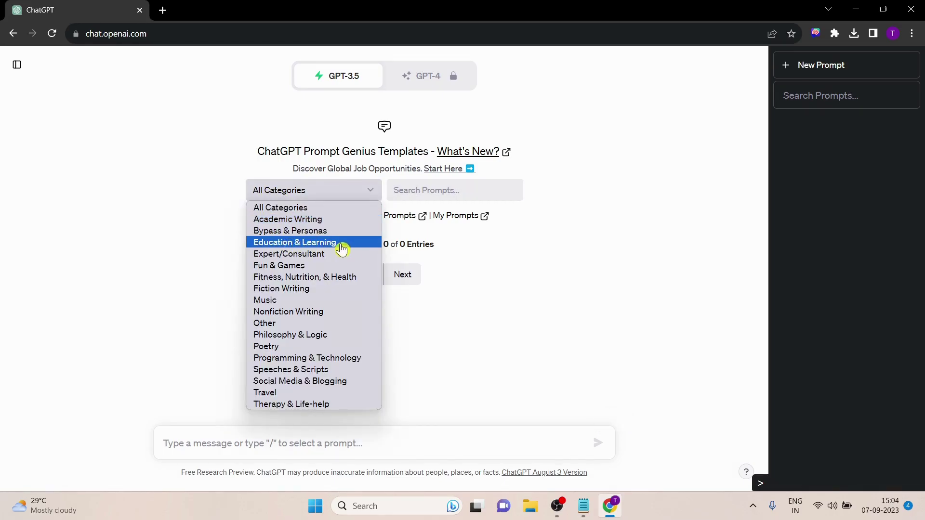
click(305, 311)
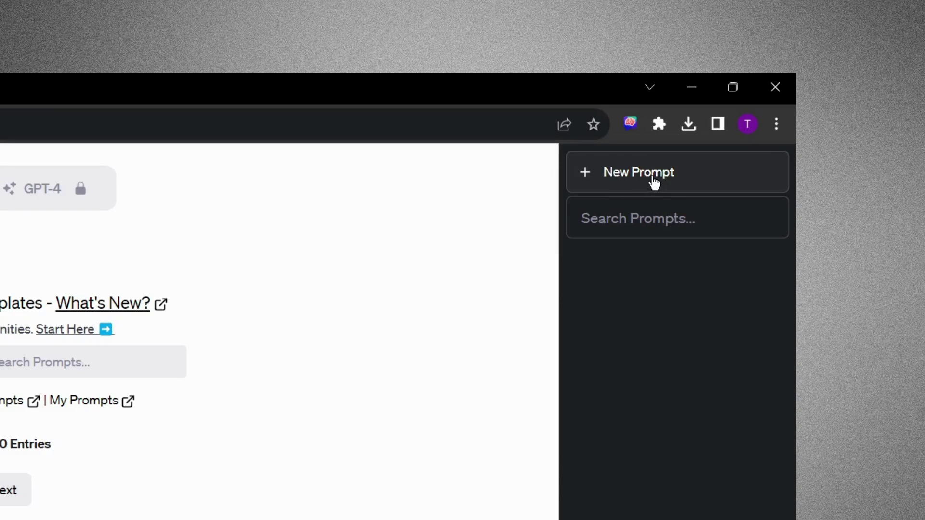
Step: Create a new prompt, open it for editing and look through its available categories
click(654, 183)
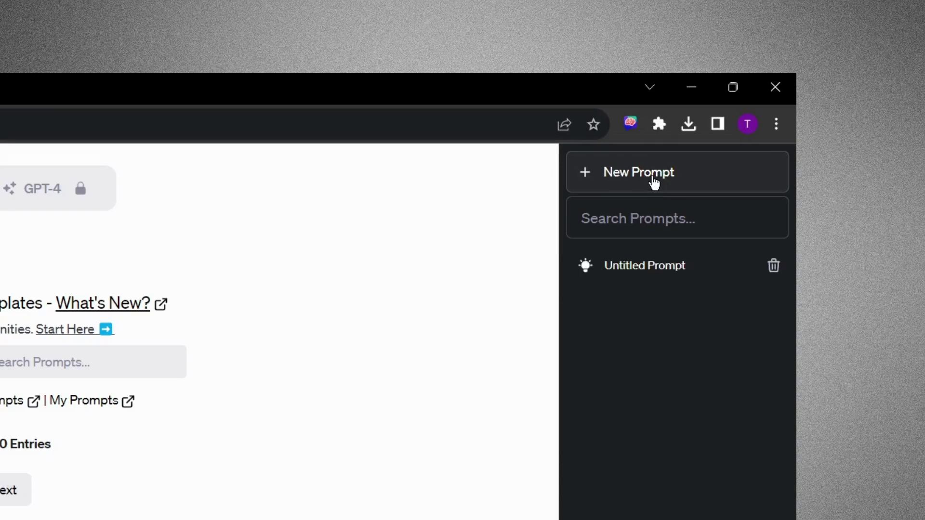
click(663, 271)
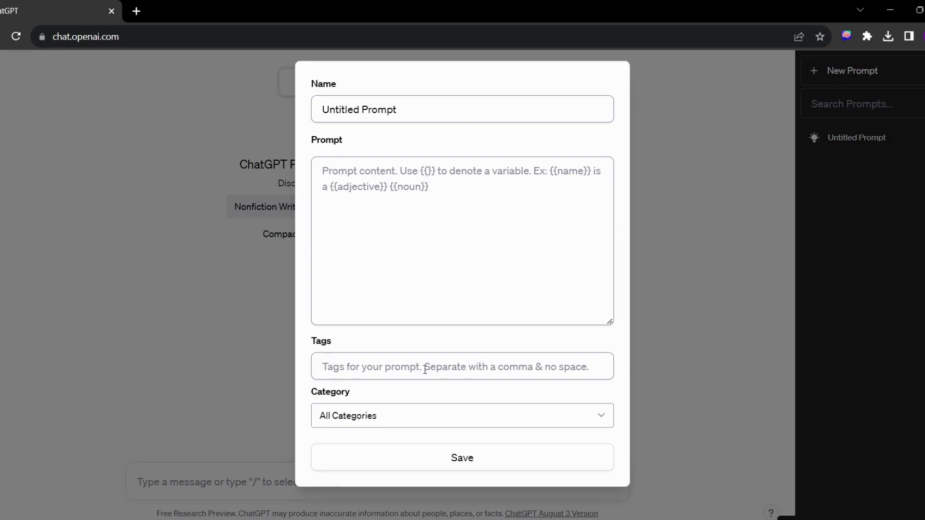
click(417, 415)
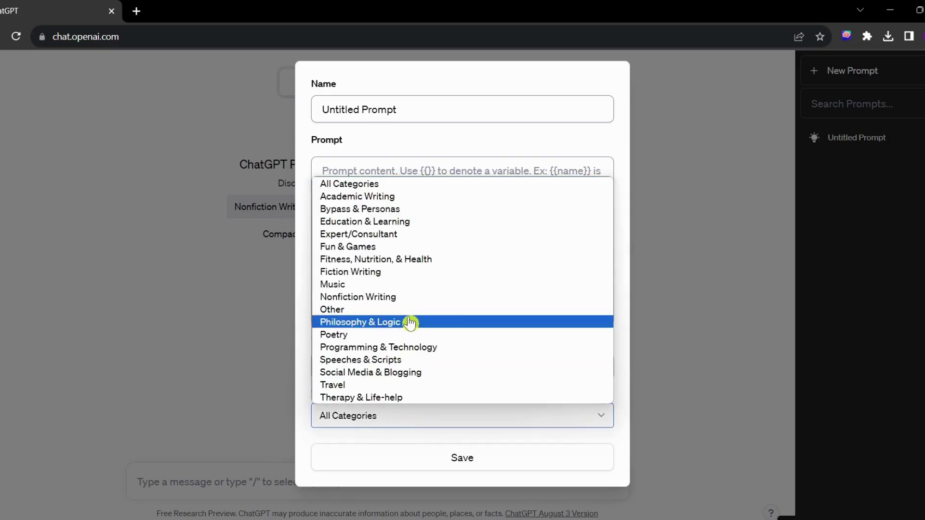
click(393, 441)
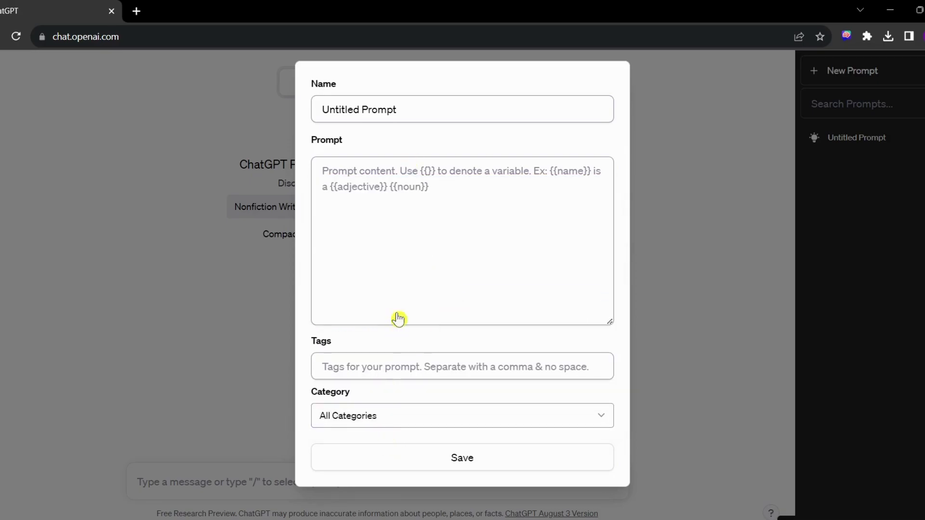
Step: Write the prompt content as "Generate a blog post outlining the key strategies for {{topic name}}."
click(333, 181)
text(Generate a blog post outlining the key strategies for{{topic]}}.)
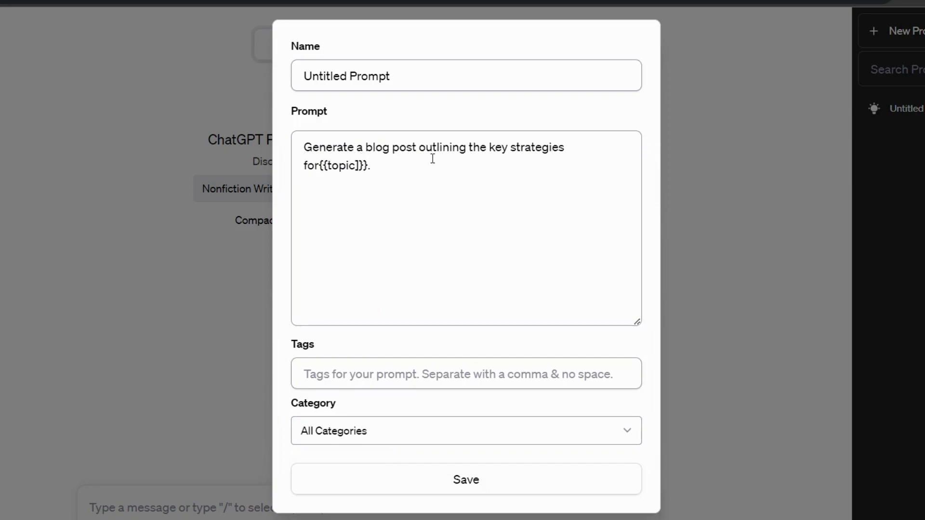
click(320, 166)
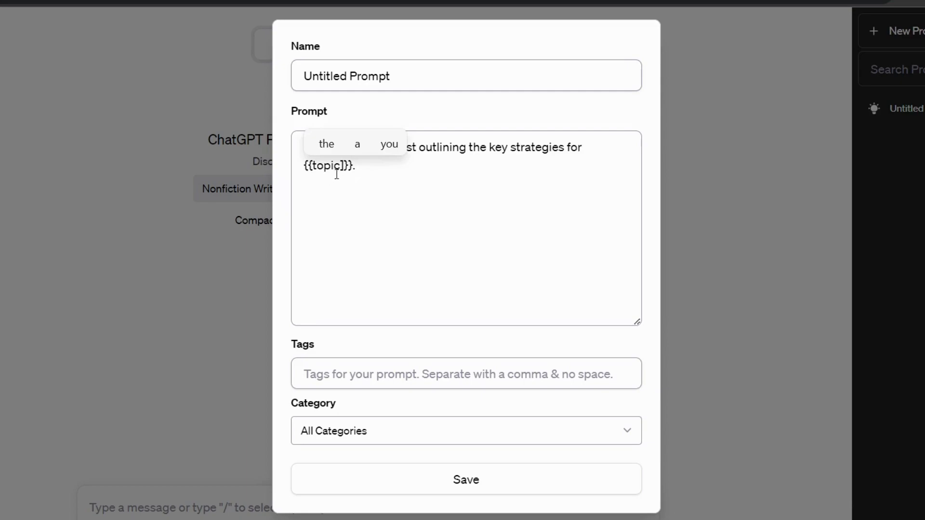
click(342, 166)
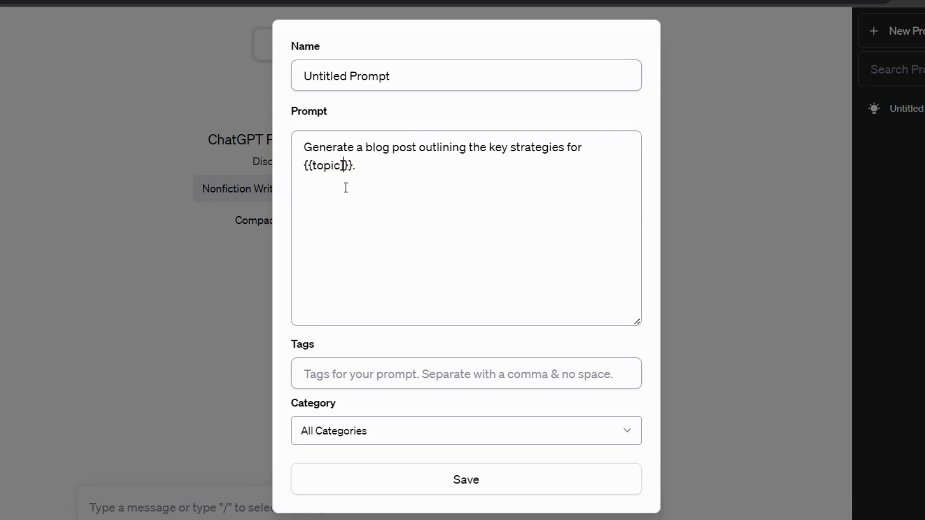
text(name)
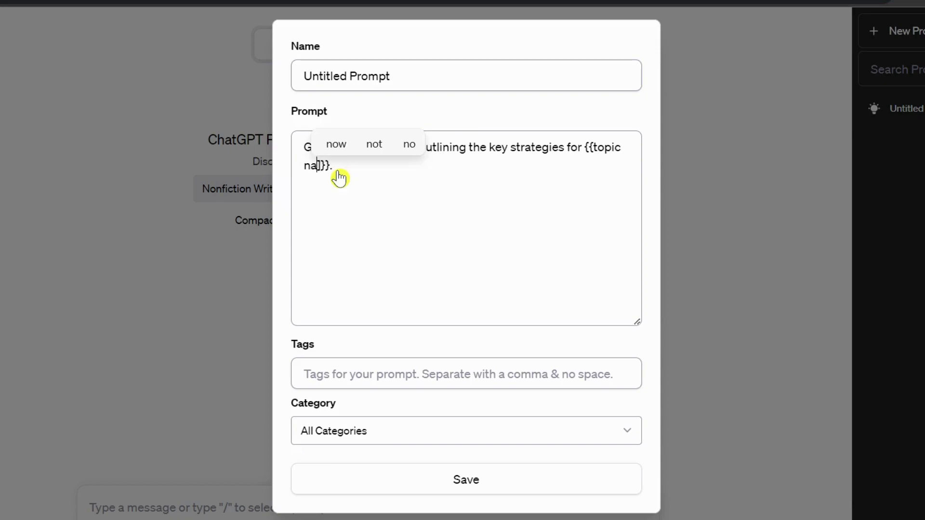
click(467, 192)
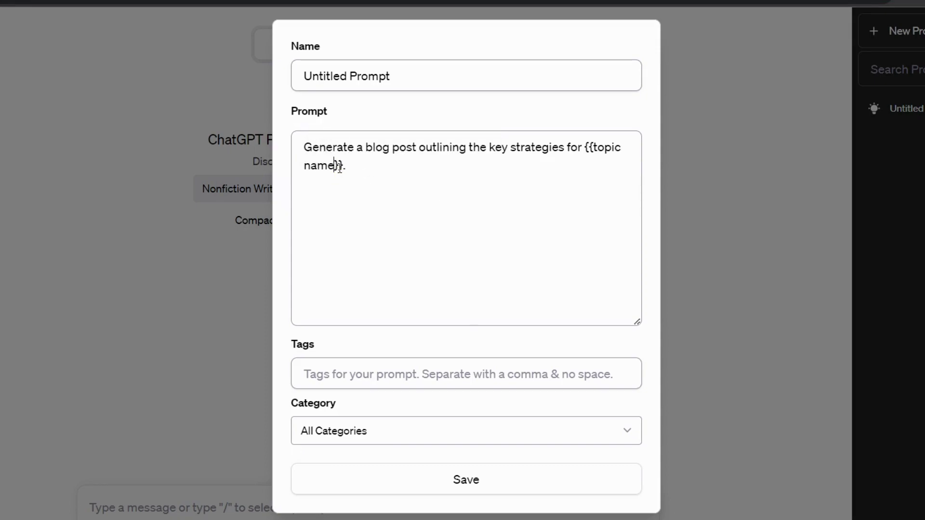
Step: Name the prompt "Blogging" and give it the tags "Blogs,Blogging"
drag(400, 78, 284, 88)
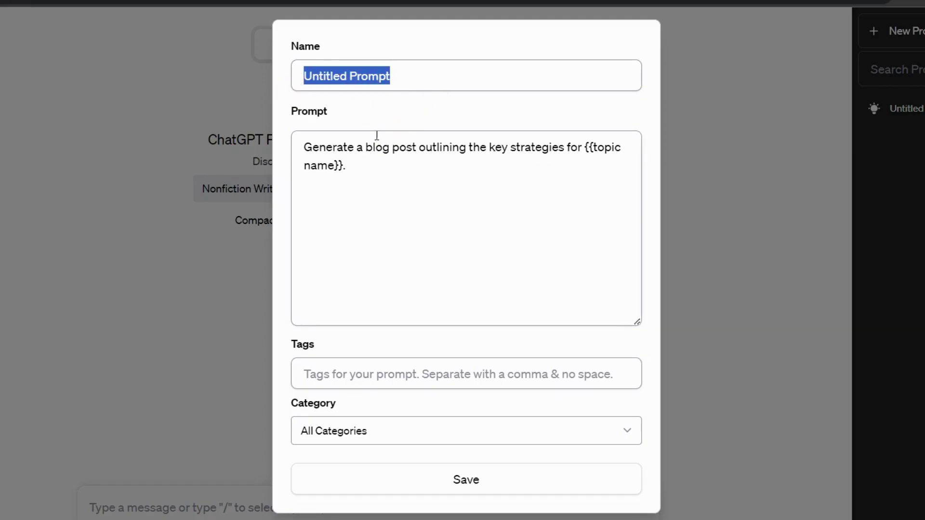
text(Blogging)
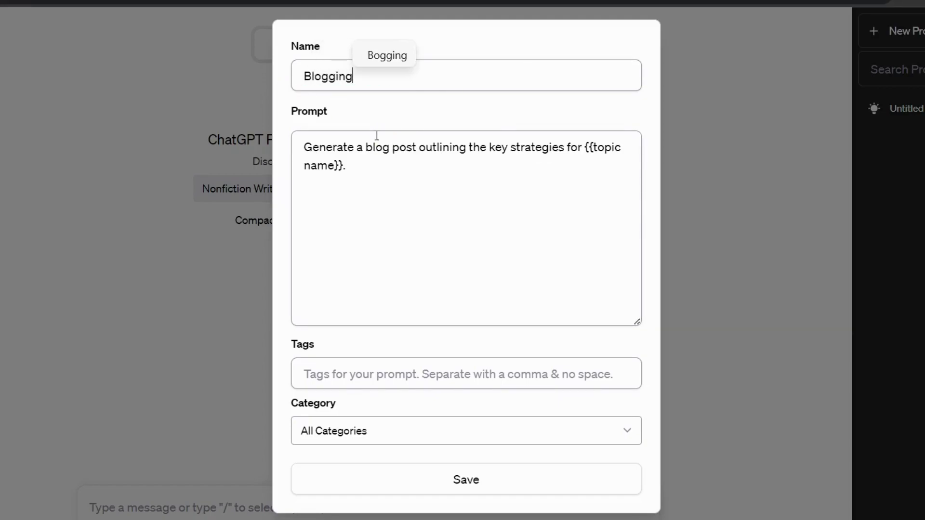
click(339, 381)
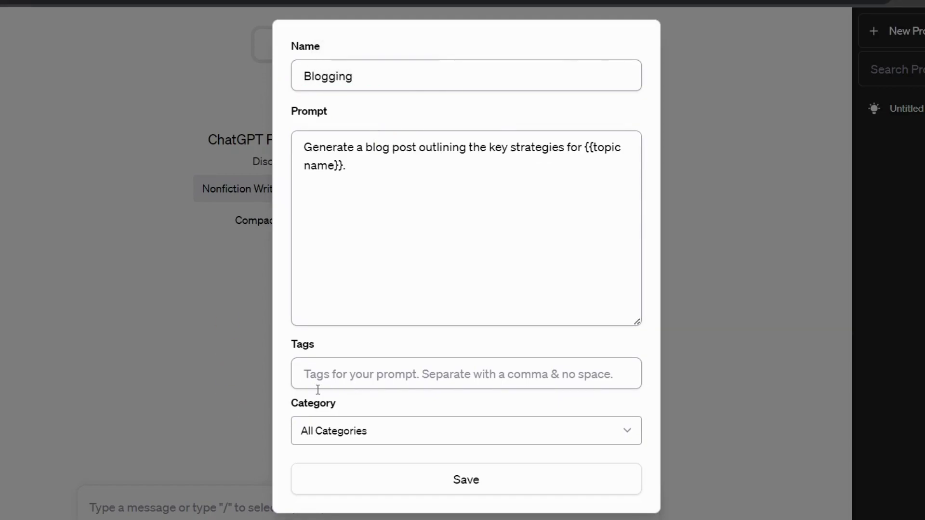
text(Blogs,)
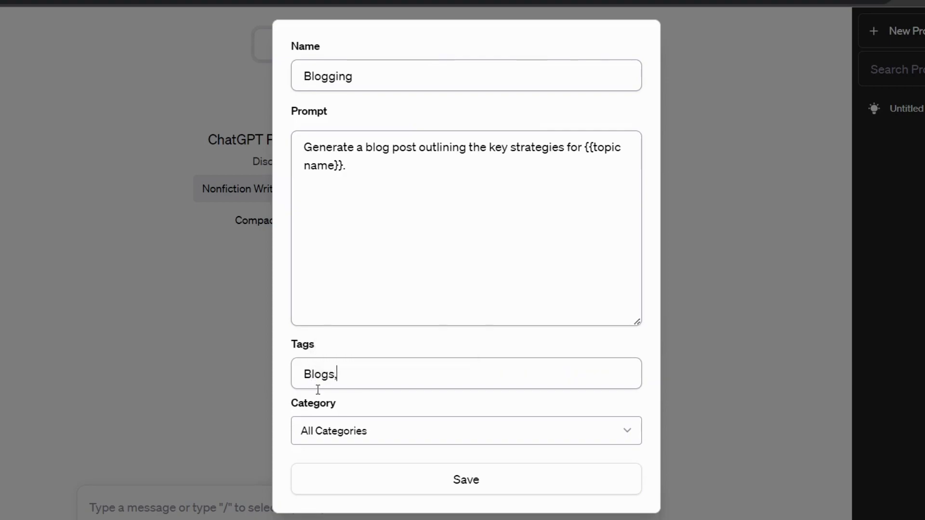
text(Blogging)
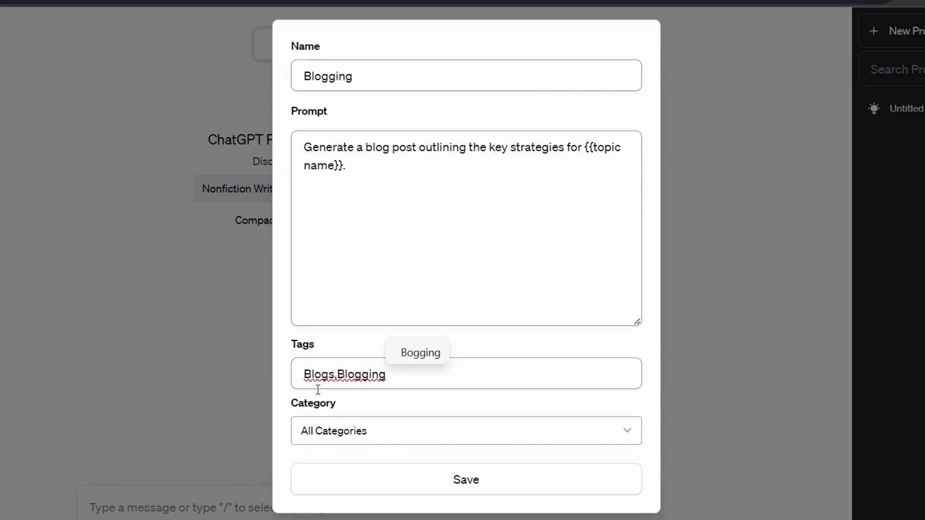
Step: Set the prompt's category to Social Media & Blogging and save the prompt
click(368, 432)
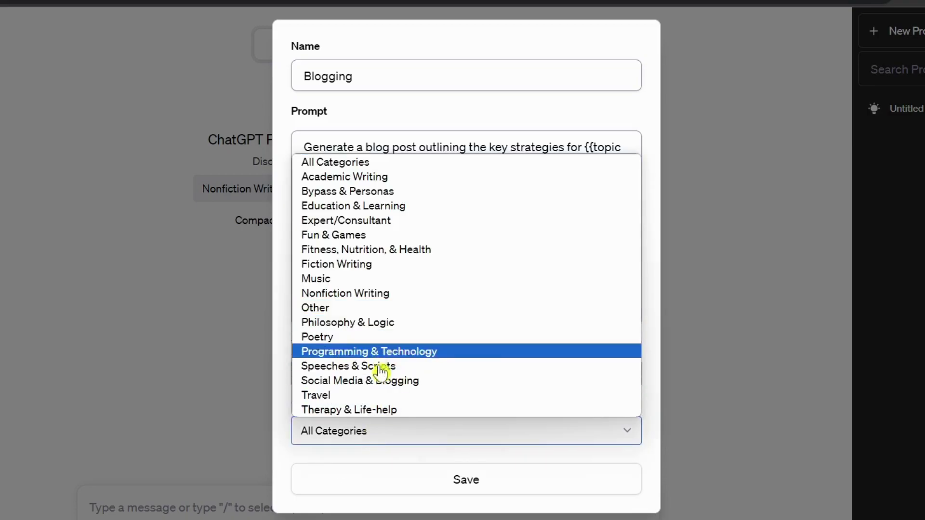
click(320, 382)
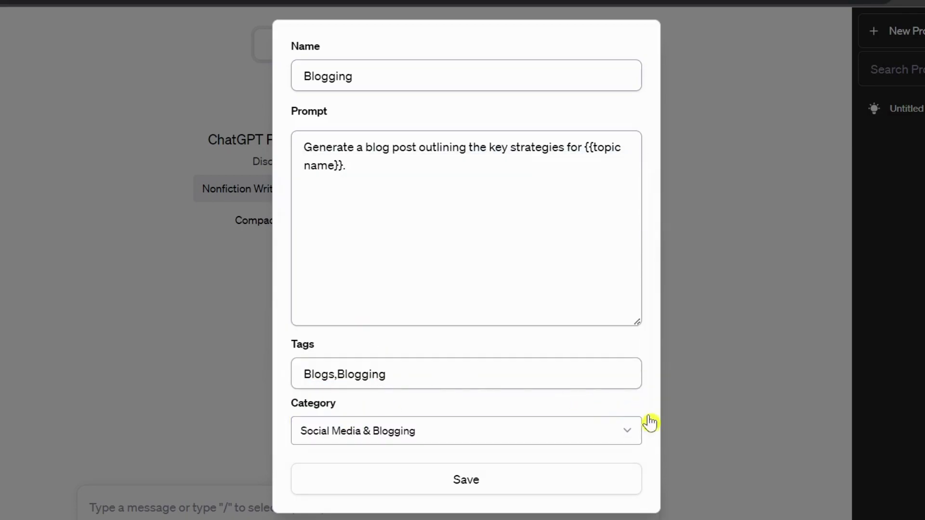
click(478, 483)
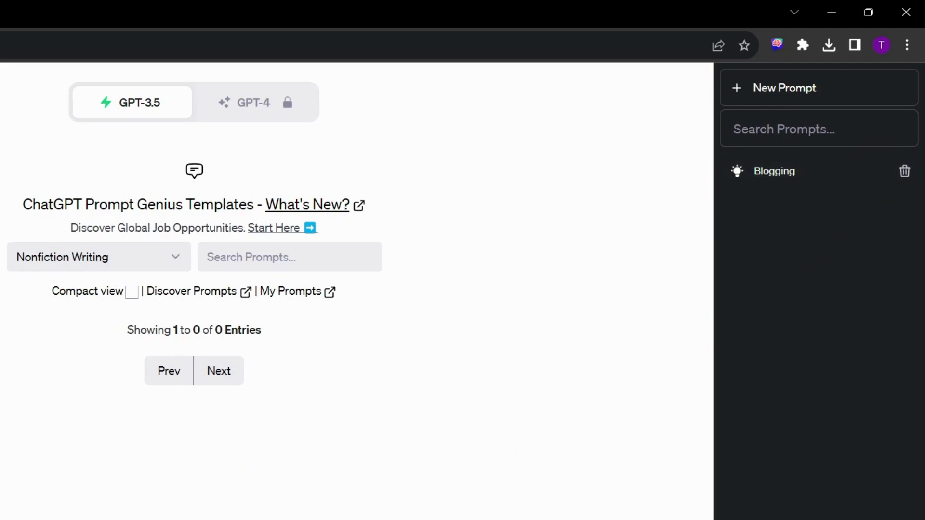
Step: Reload the ChatGPT page and switch the prompt templates to compact view
click(0, 45)
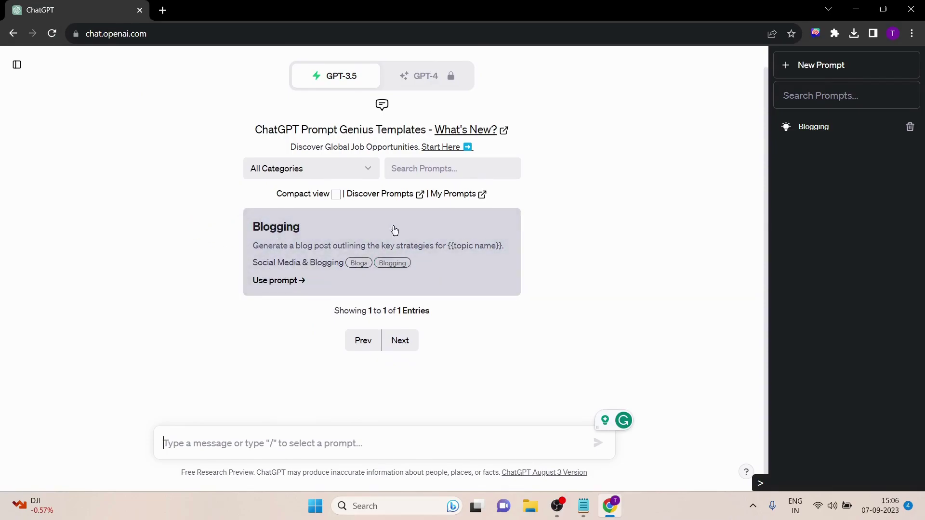
click(336, 194)
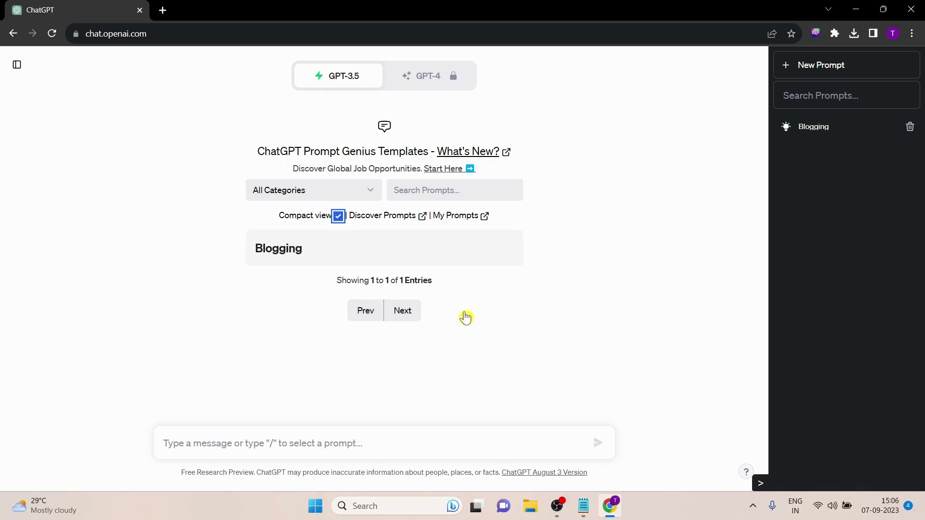
Step: Use the Blogging prompt template with the topic name "science and advancement" and send the resulting message
click(267, 253)
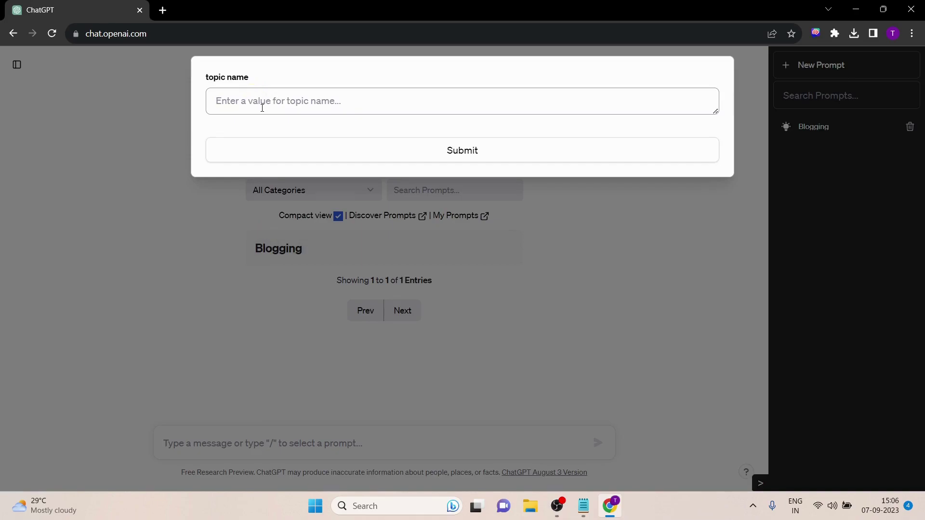
text(scince and advancement)
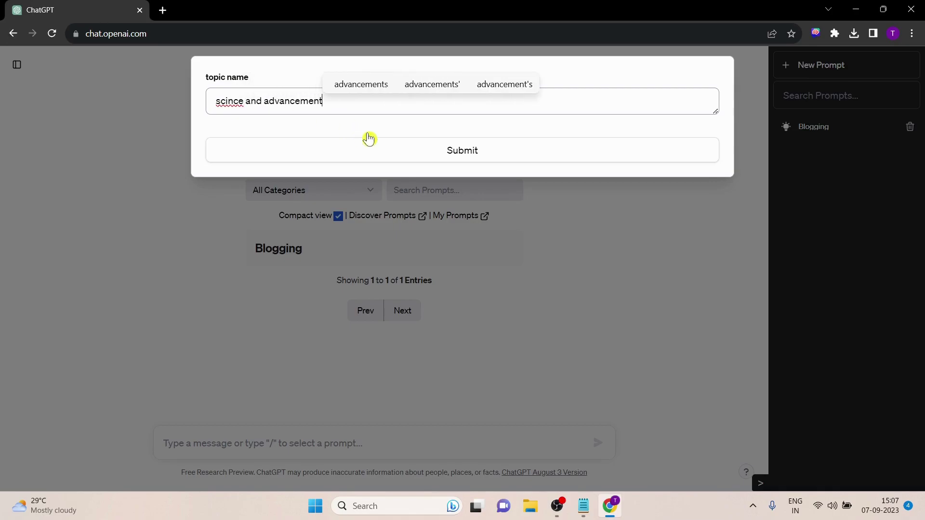
click(229, 101)
text(e)
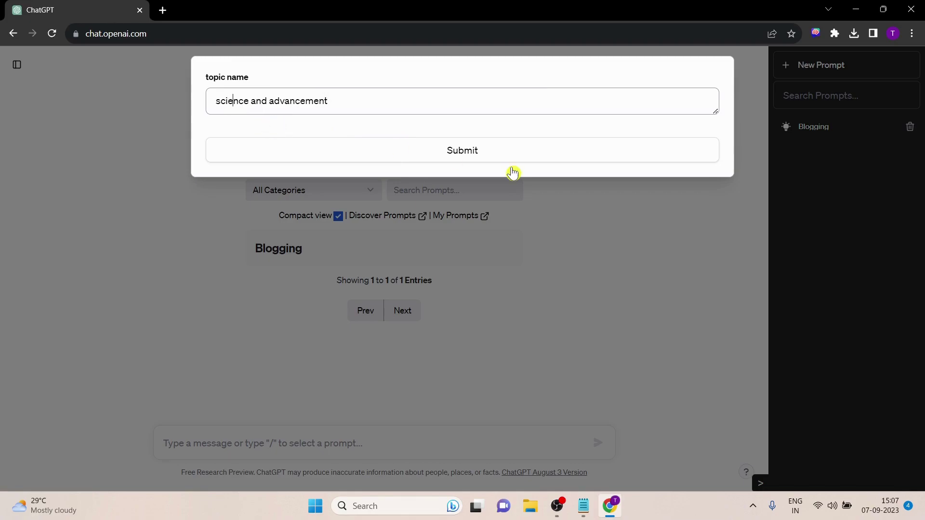
click(481, 150)
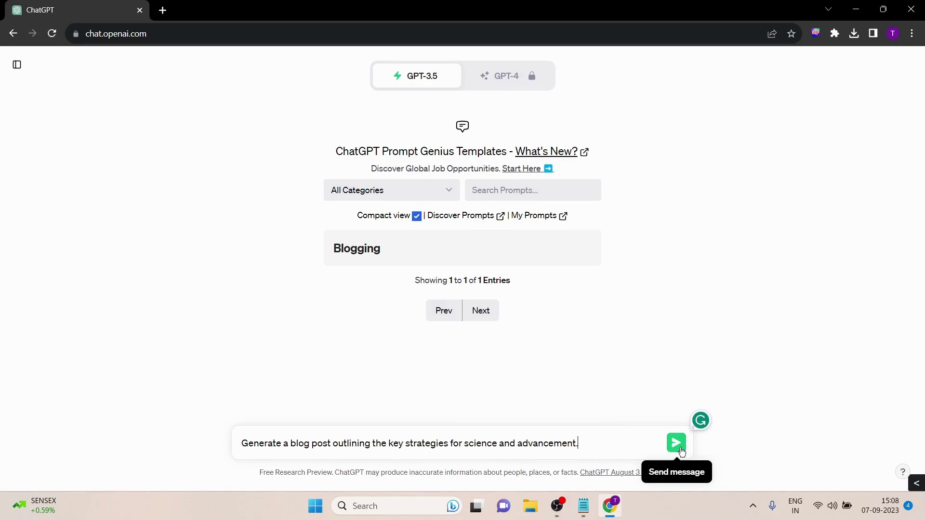
click(676, 444)
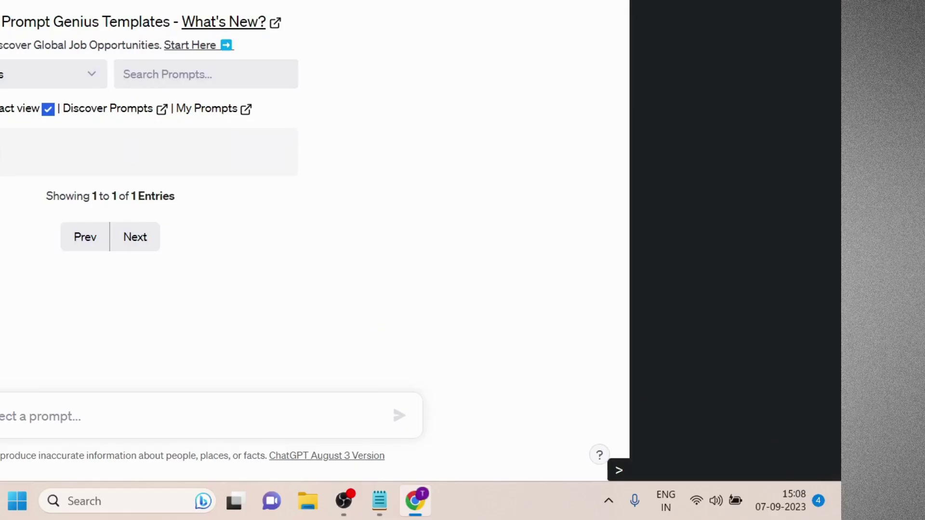
Step: Create a new prompt for replying to {{email}} with appreciation, confirmation, a promise of further details and next steps, {{ timeframe}} and a Senior Product Manager sign-off
click(622, 476)
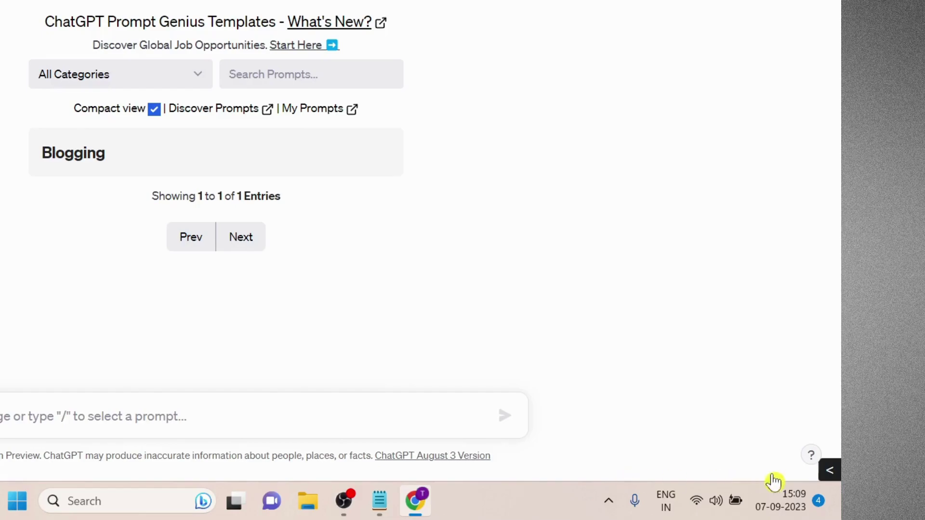
click(835, 476)
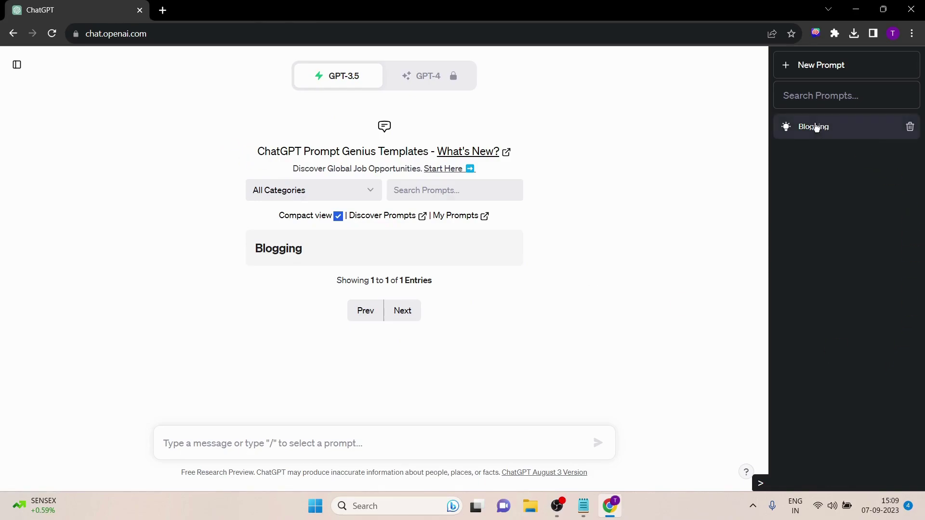
click(861, 68)
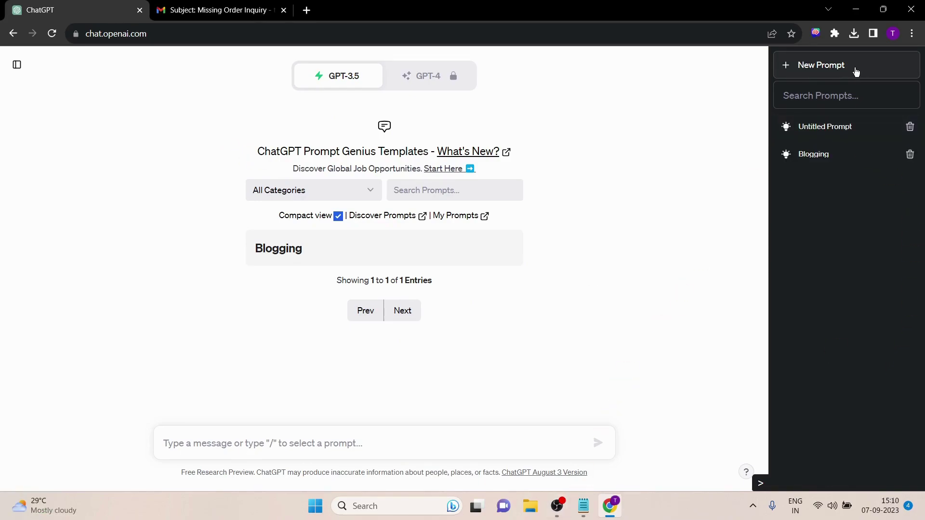
click(852, 128)
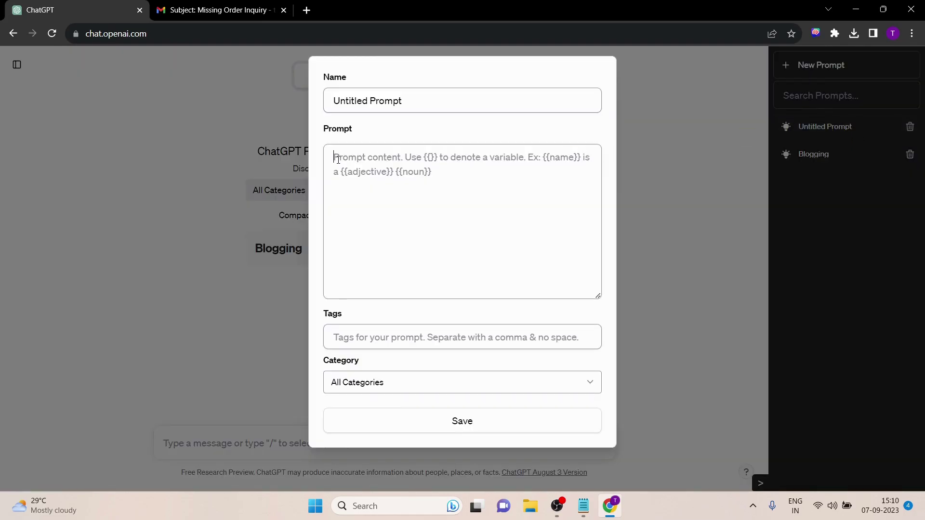
text(Generate a reply for this Email: {{email}} expressing appreciation and confirming that you're addressing the matter. State that you will provide further details and next steps, and specify a {{ timeframe}}.Regards Siddharth Senior Product Manager)
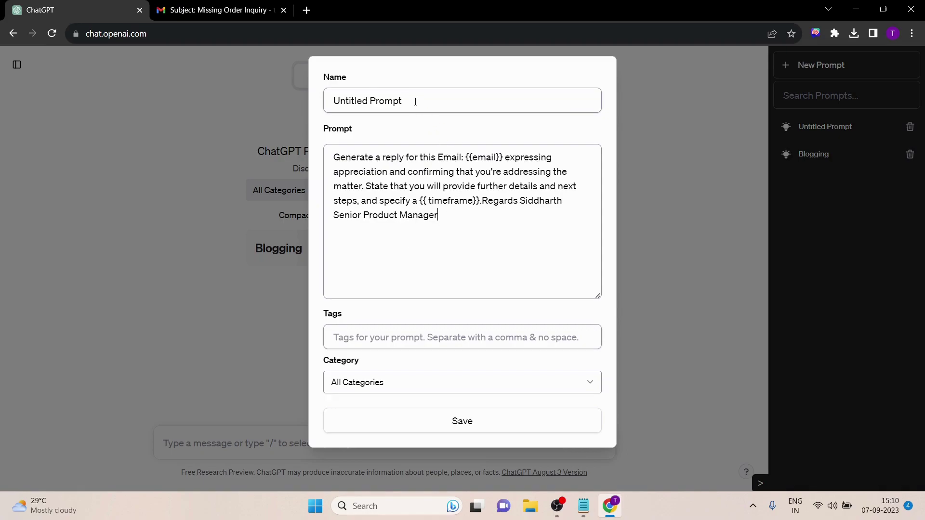
Step: Name the prompt "Email" and break the sign-off after {{ timeframe}} into separate lines for Regards, the sender's name and the job title
drag(416, 102, 325, 96)
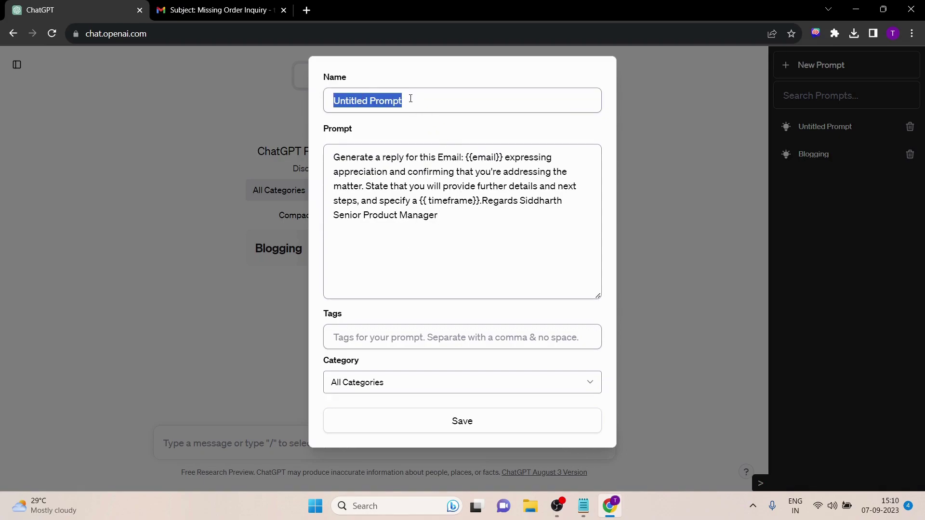
text(Email)
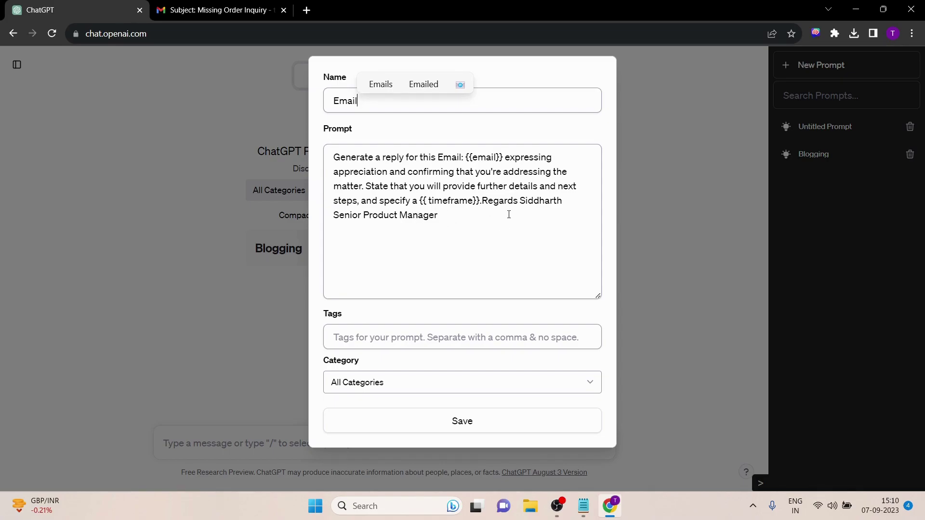
click(481, 204)
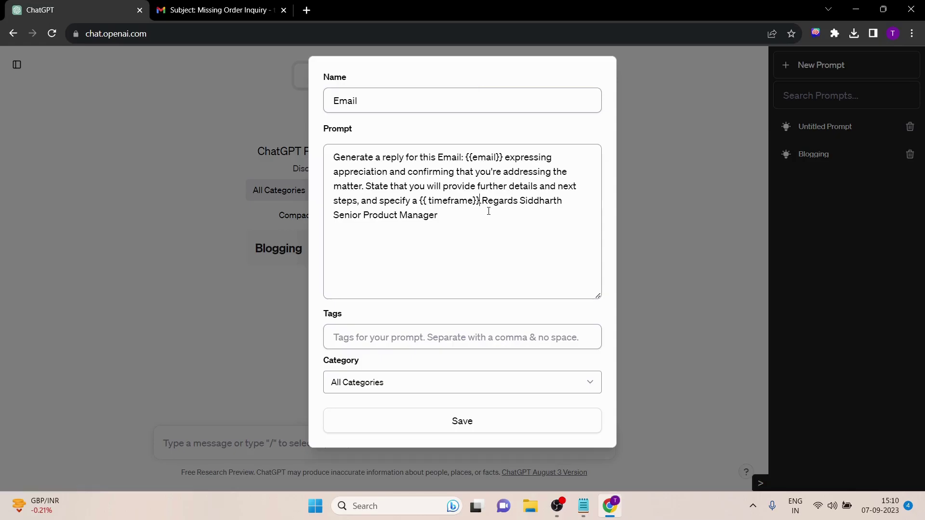
key(Return)
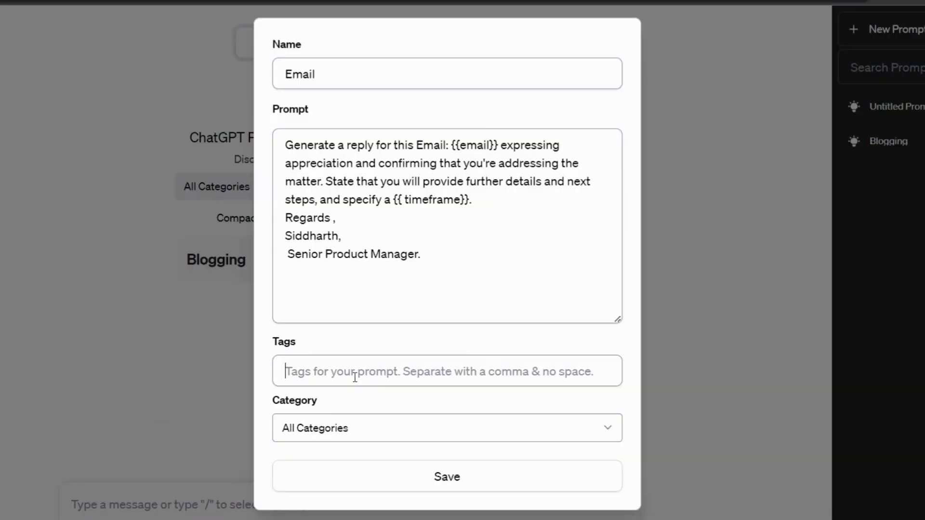
Step: Give the prompt the tags "Business,Marketing", set its category to Expert/Consultant and save it
text(Busin)
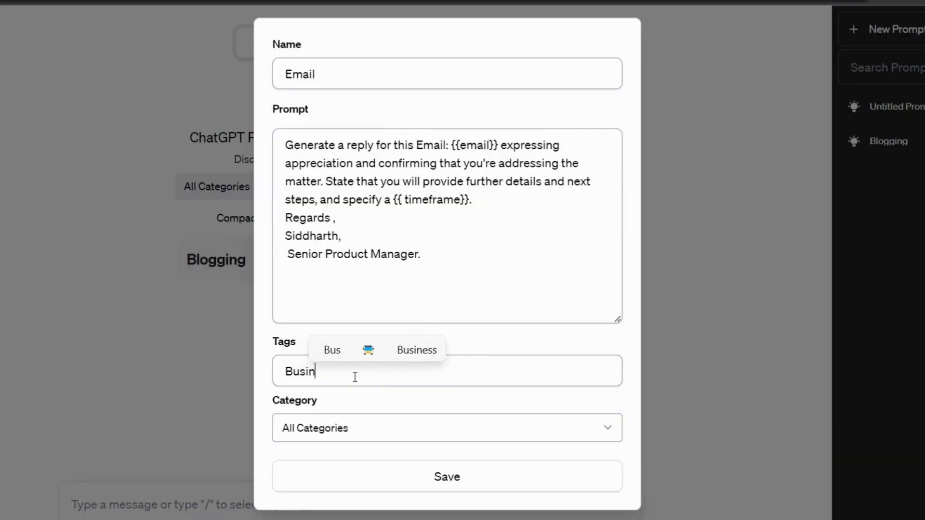
text(ess,M)
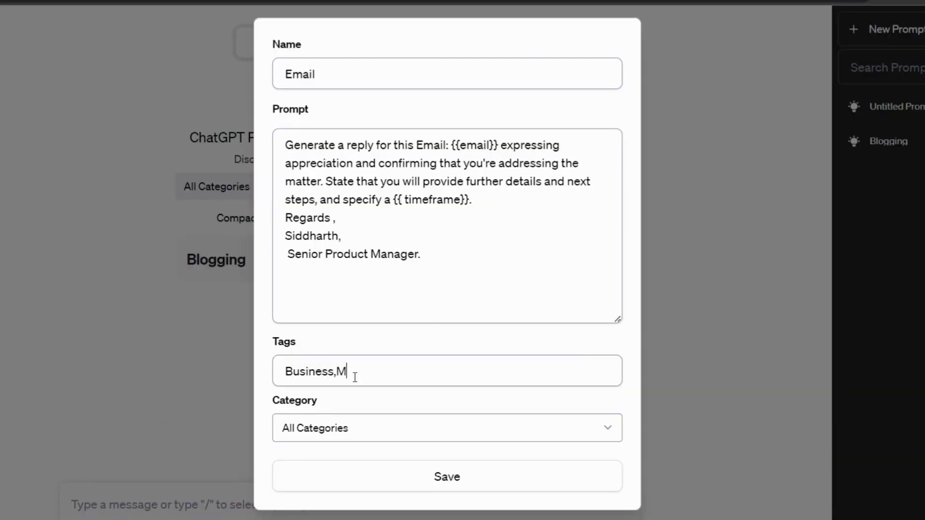
text(arketing,)
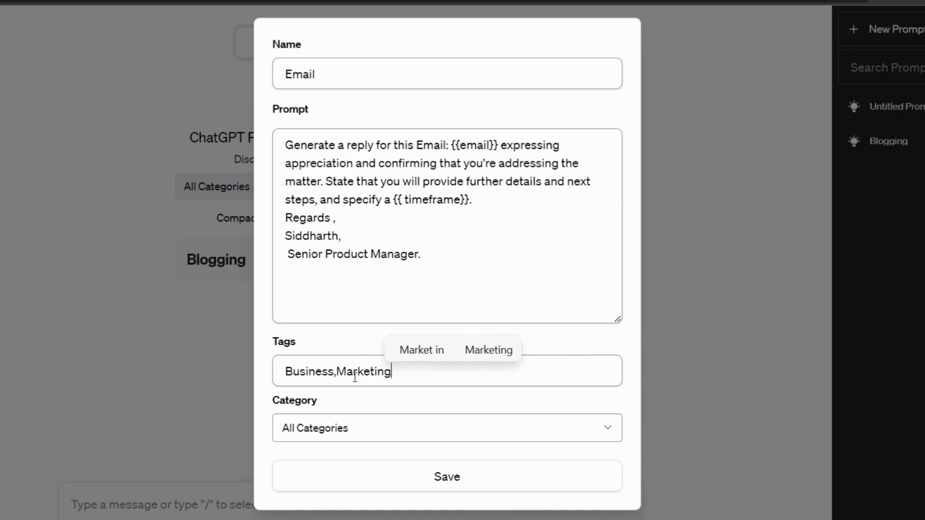
key(BackSpace)
click(342, 429)
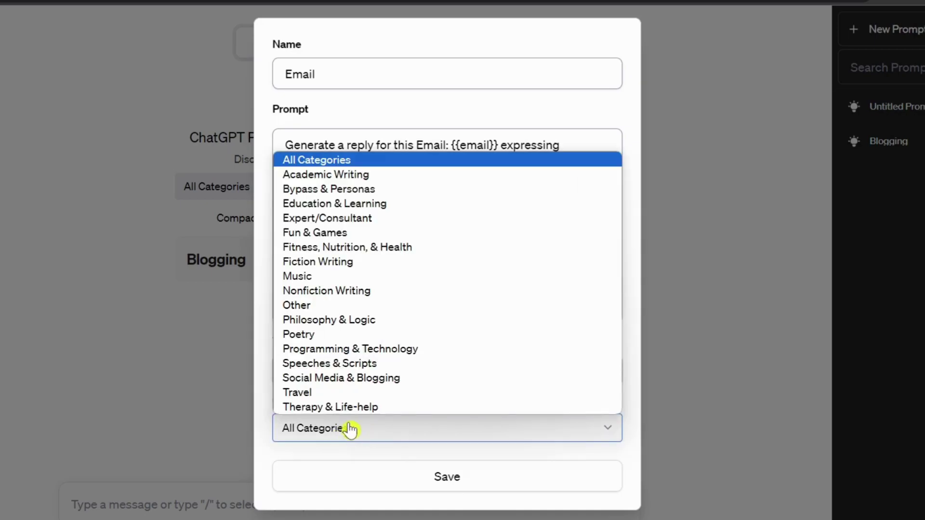
click(369, 221)
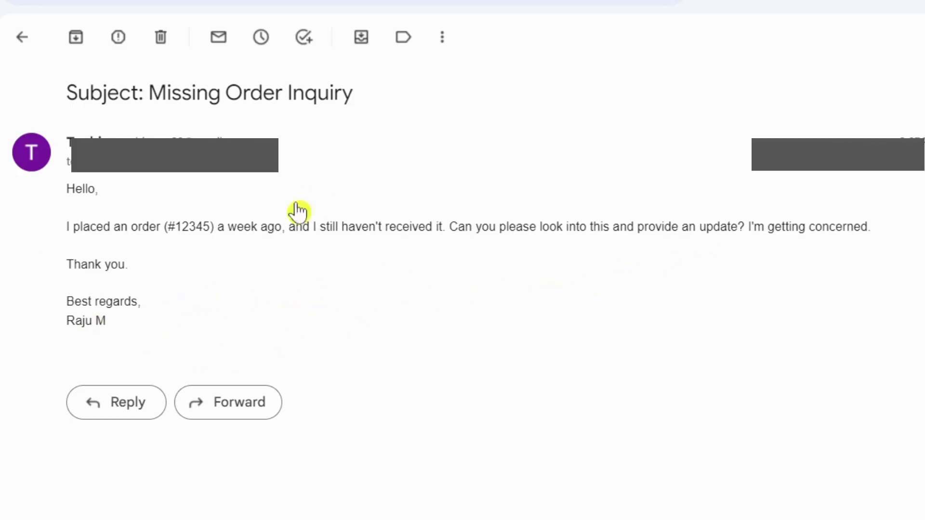
Step: Reload the ChatGPT page and turn off compact view for the prompt templates
click(176, 10)
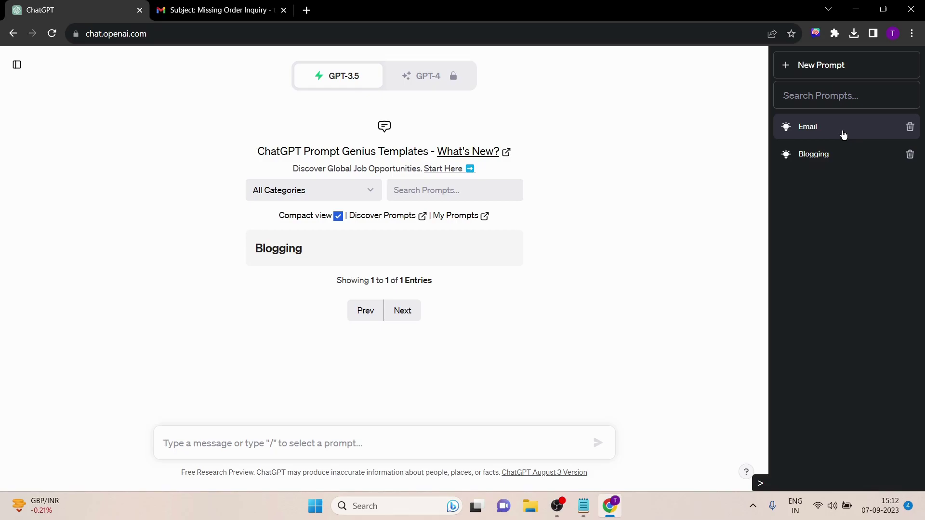
click(51, 34)
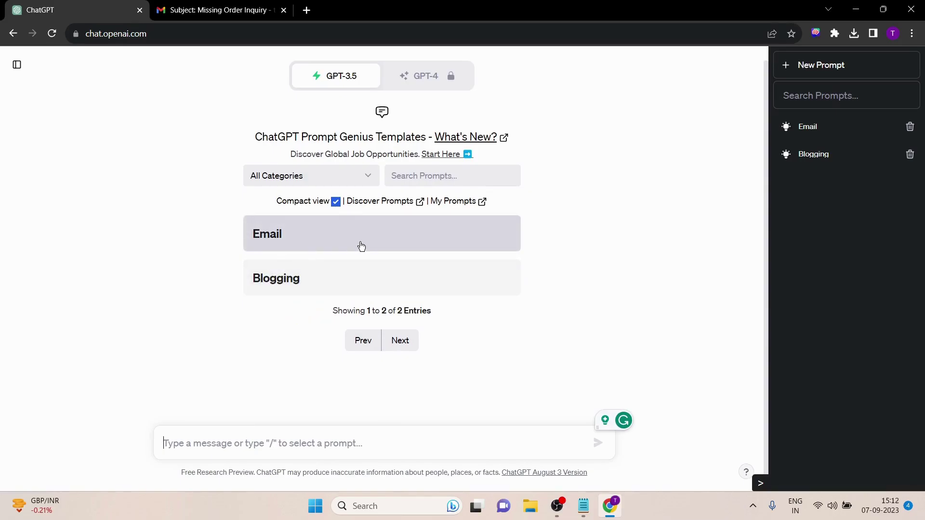
click(336, 201)
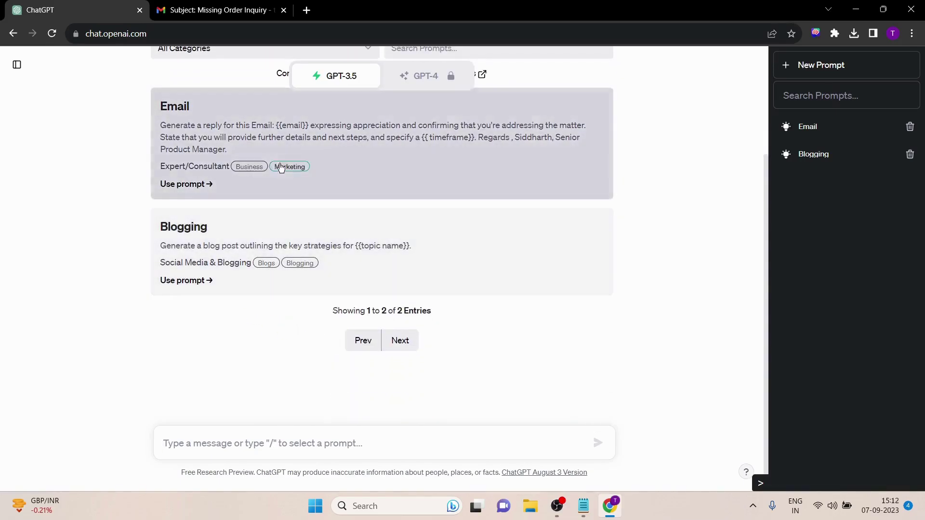
Step: Start the Email prompt template and fill its email variable with the body of the Missing Order Inquiry message copied from Gmail
click(259, 141)
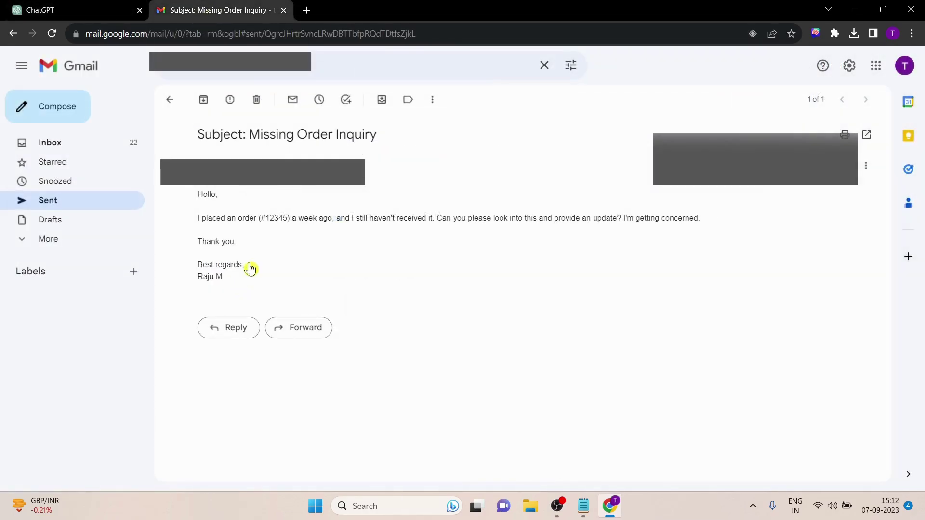
mouse_move(239, 291)
mouse_down()
mouse_move(208, 205)
mouse_move(198, 200)
mouse_move(233, 278)
mouse_up()
click(242, 247)
right_click(225, 224)
click(248, 232)
click(72, 10)
right_click(252, 101)
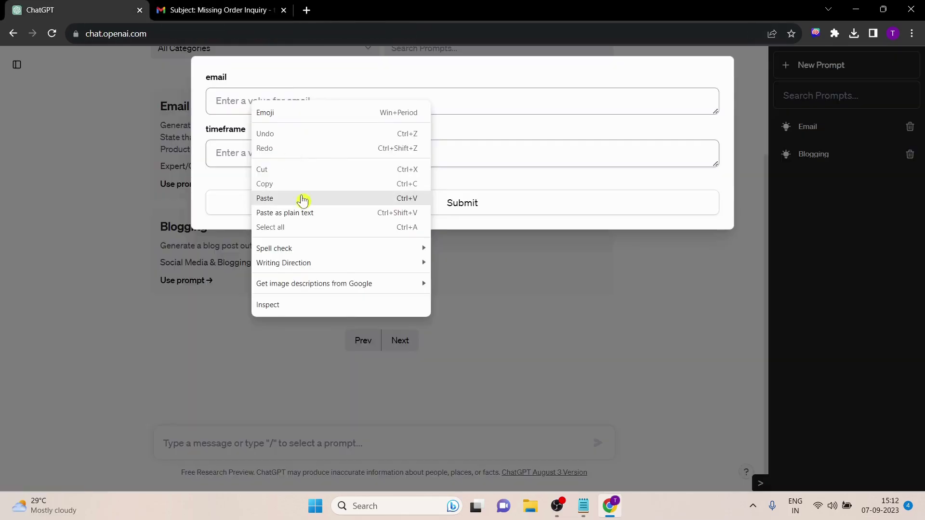
click(304, 199)
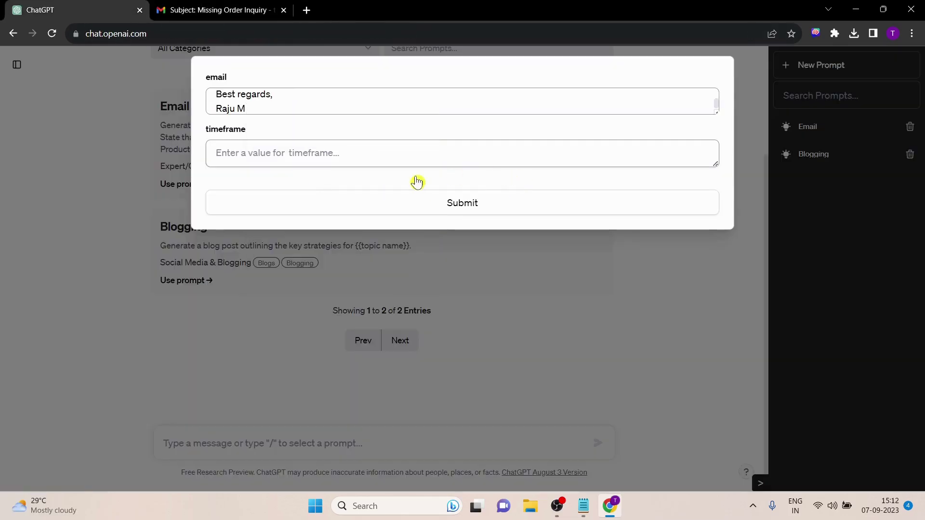
Step: Set the timeframe variable to "8 pm" and submit the template values
click(274, 156)
text(8 pm)
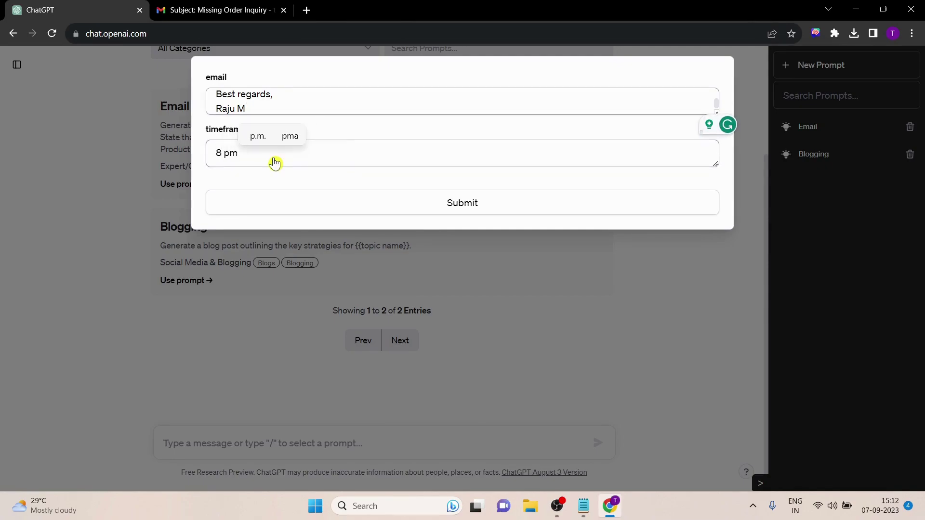
click(435, 208)
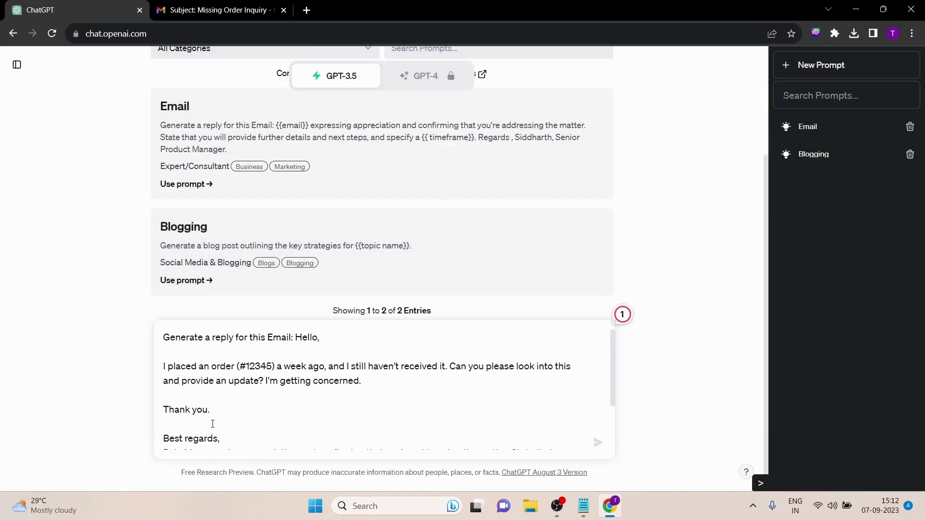
Step: Check the filled-in prompt and apply the suggested grammar corrections, giving "Regards," and "an 8 pm"
scroll(275, 413, down, 3)
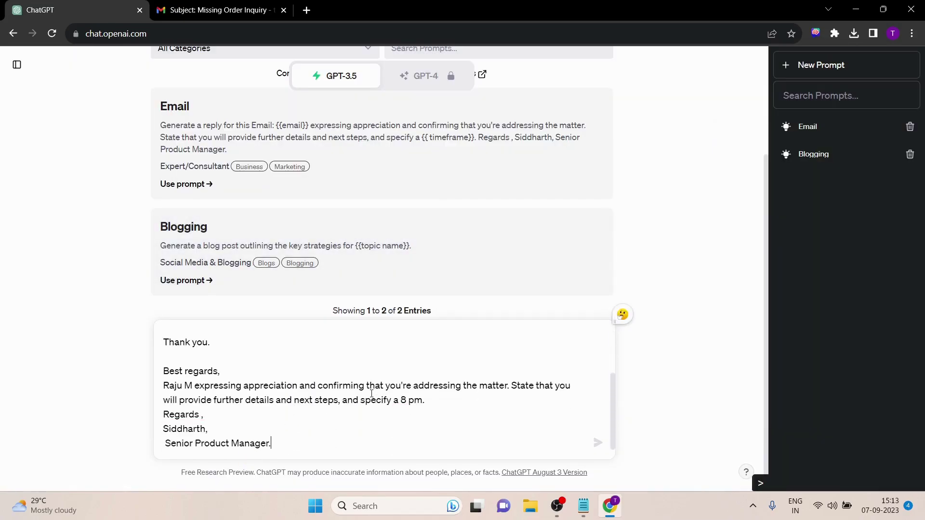
scroll(277, 415, up, 2)
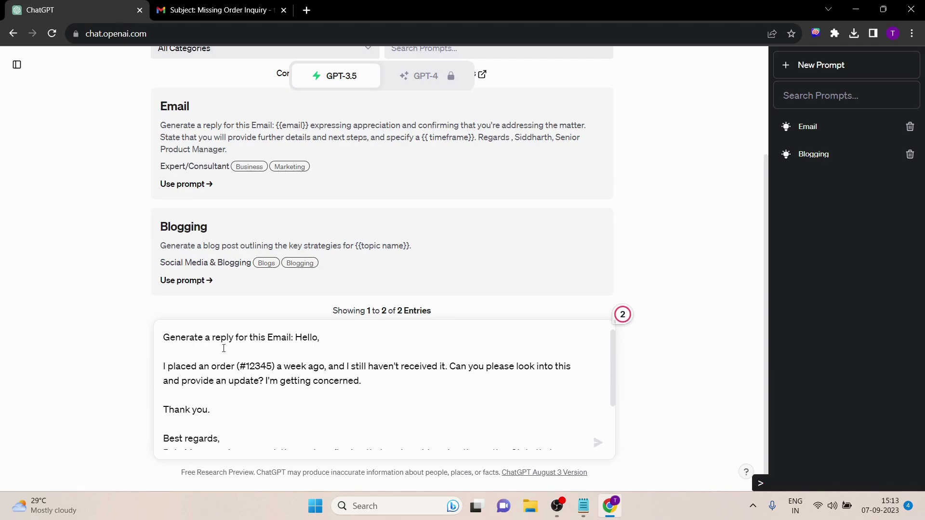
scroll(285, 361, down, 2)
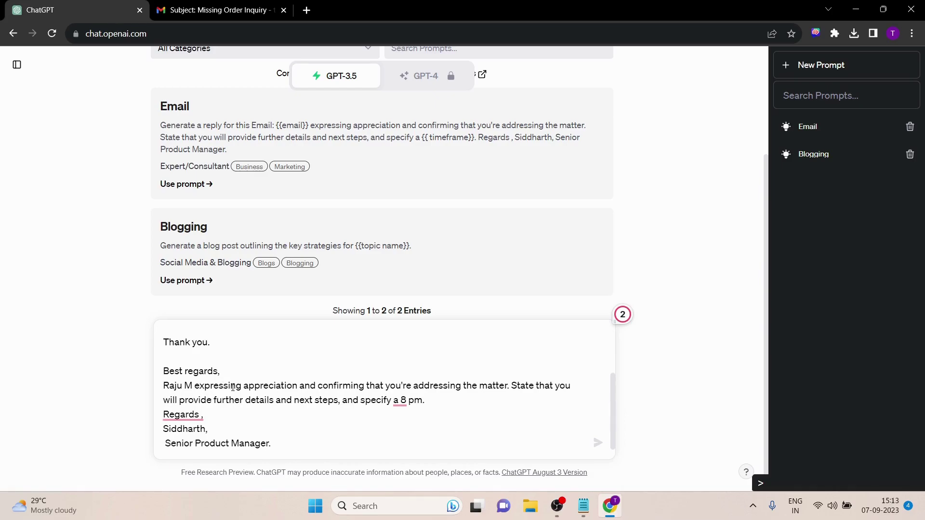
mouse_move(183, 415)
click(183, 445)
mouse_move(403, 406)
click(407, 434)
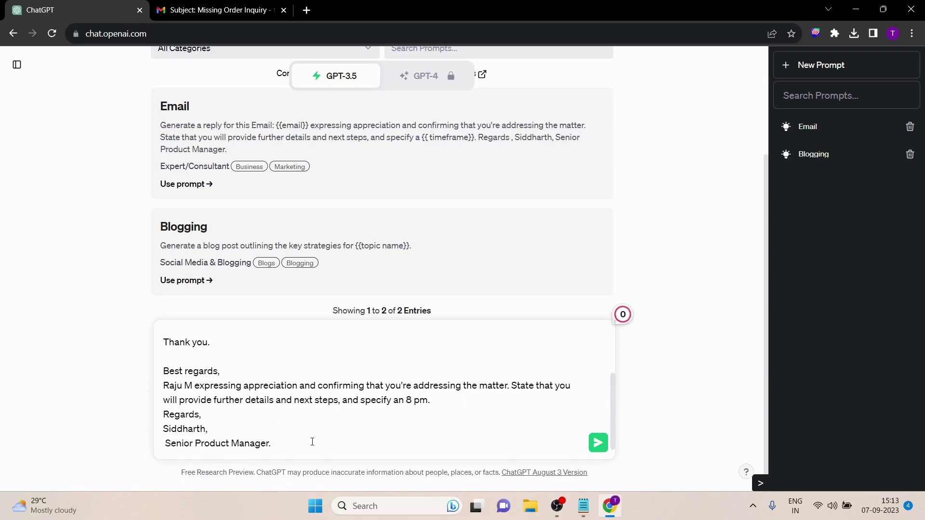
Step: Send the email prompt to ChatGPT and review the generated reply
click(598, 443)
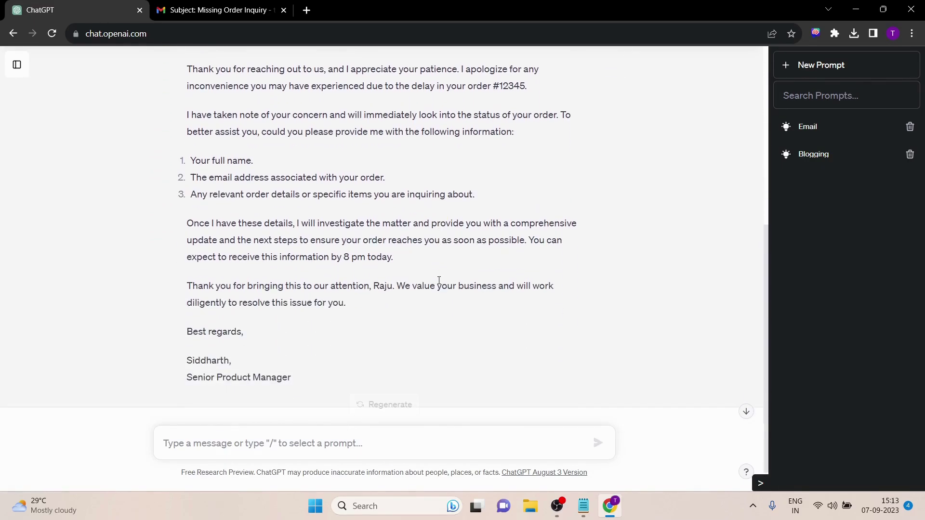
scroll(554, 332, up, 7)
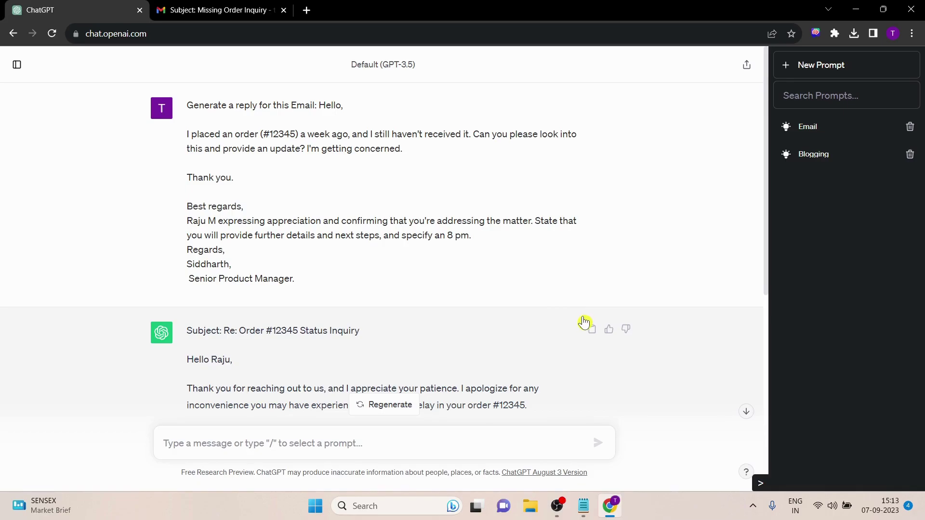
scroll(582, 322, down, 4)
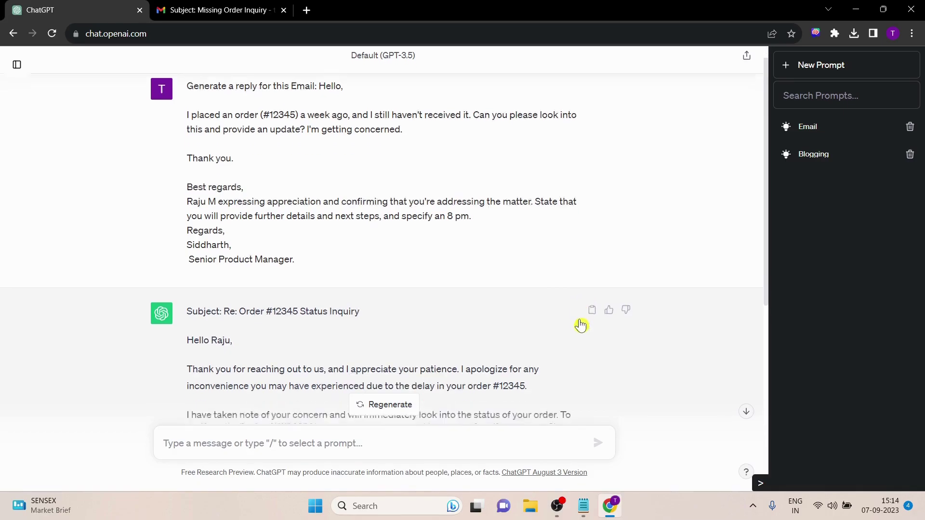
scroll(399, 350, down, 4)
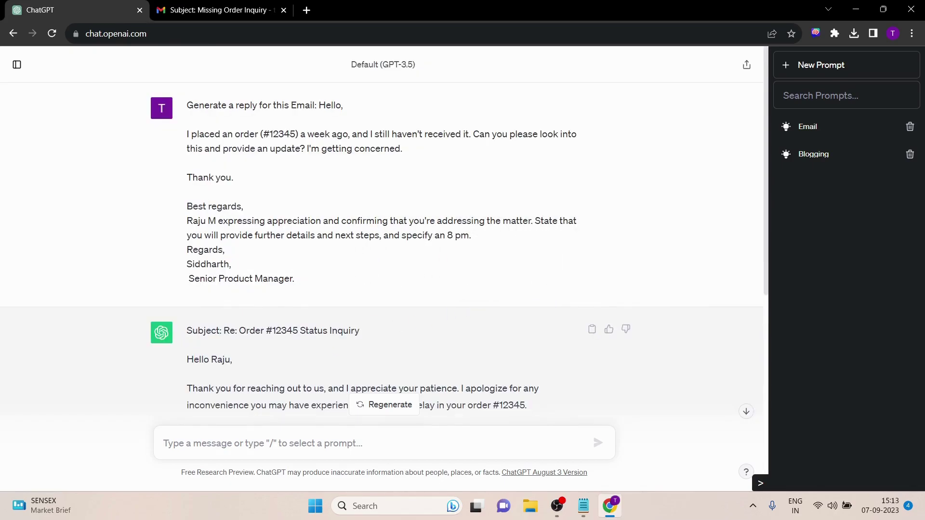
Step: Create a new prompt and paste in the YouTube expert video-title text containing the {{number of words}} variable
click(821, 65)
click(825, 127)
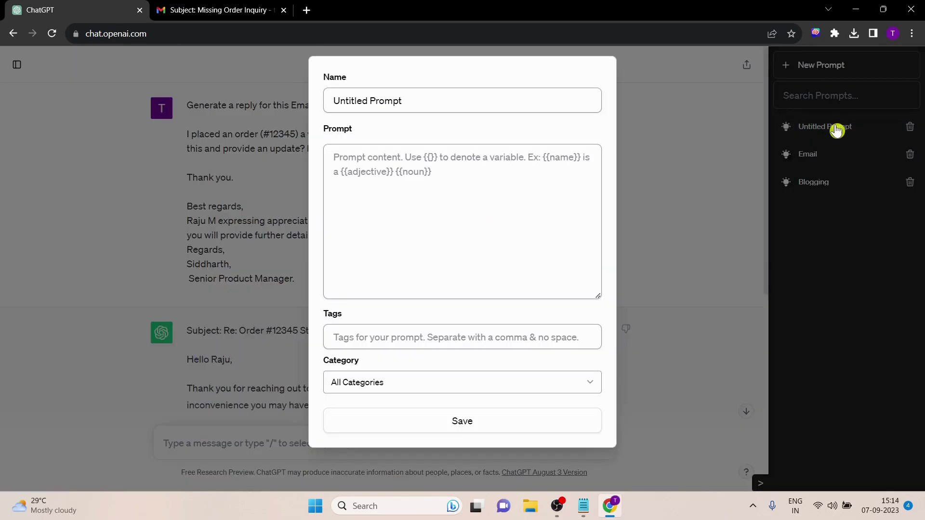
right_click(334, 158)
click(388, 254)
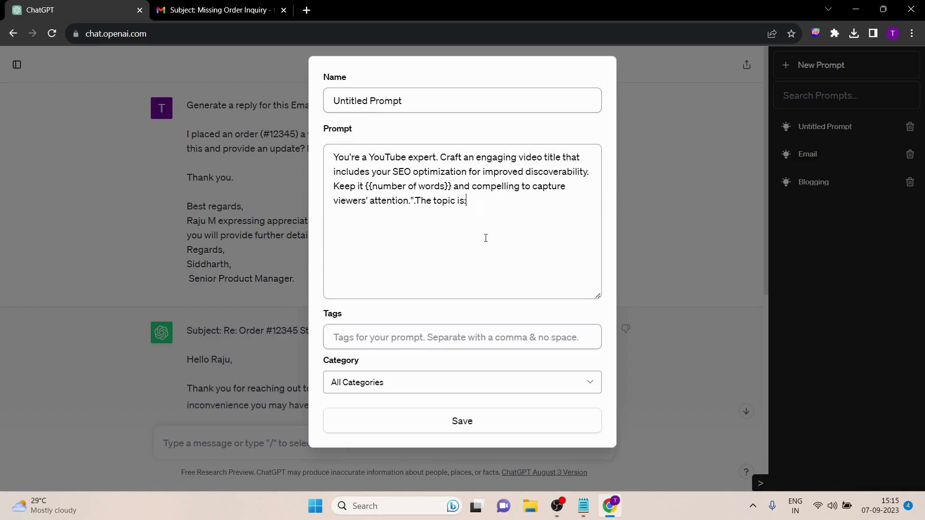
Step: Name the prompt "Youtube", tag it "youtube,seo", set its category to Social Media & Blogging, and save it
drag(420, 101, 333, 101)
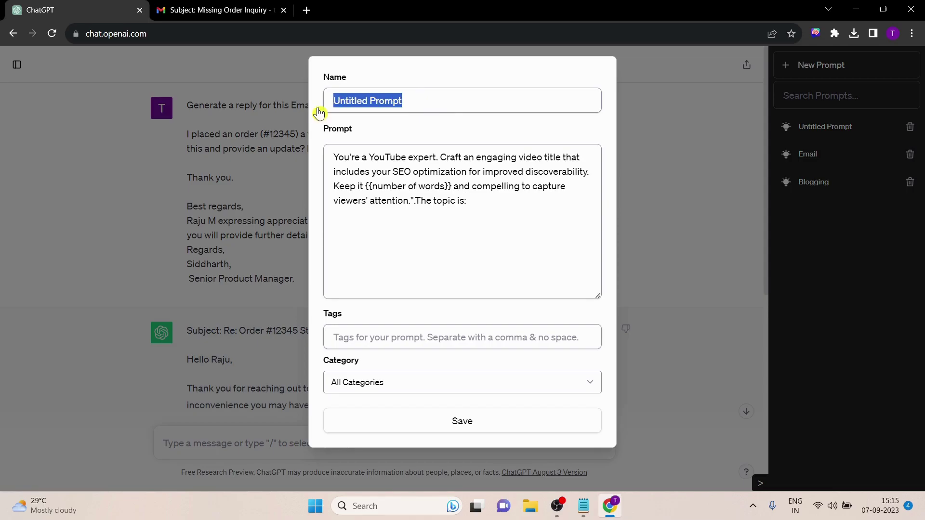
text(Youtube)
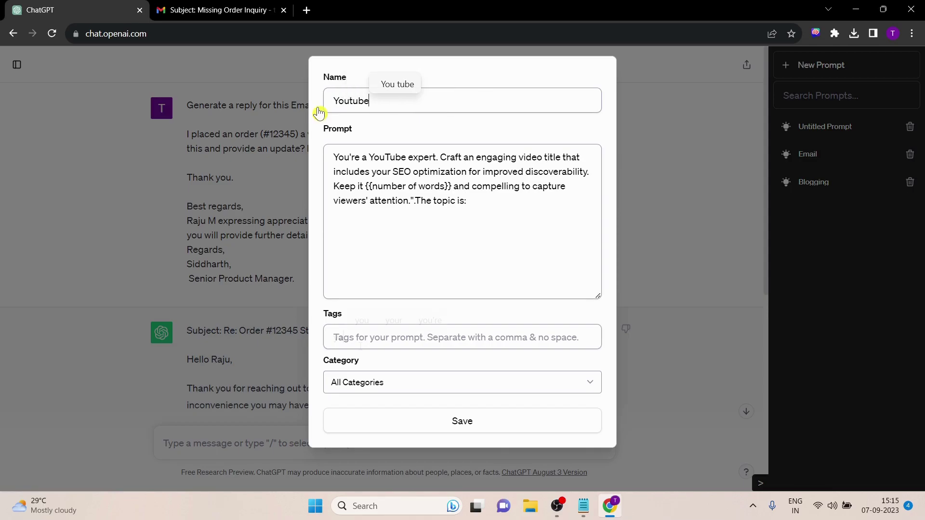
click(360, 347)
text(youtube,seo)
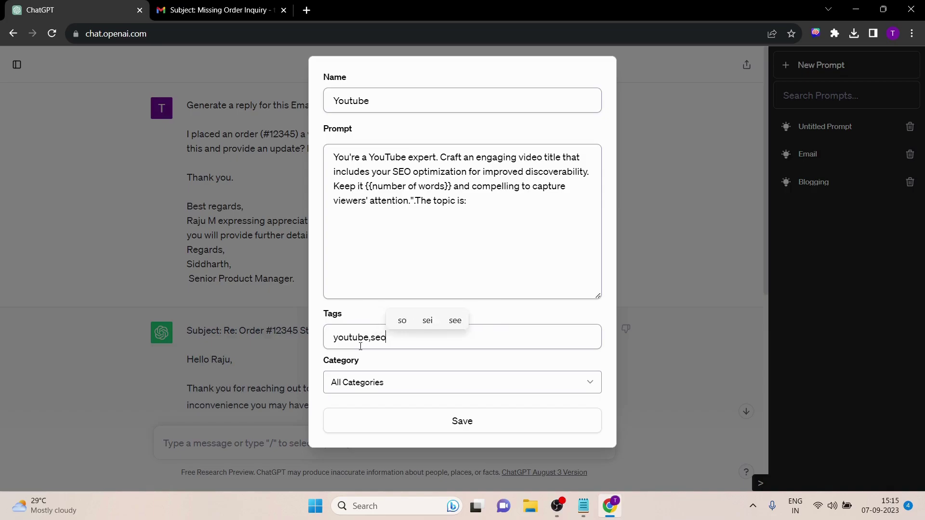
click(396, 383)
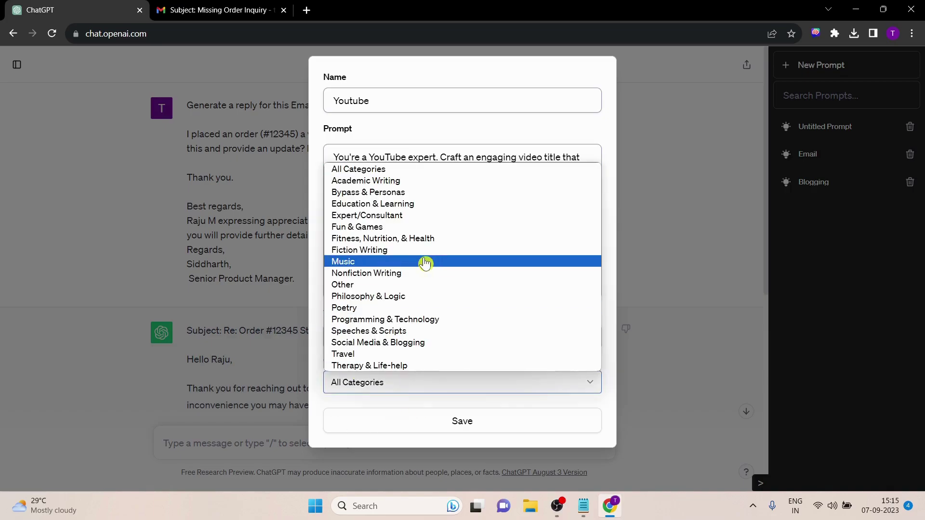
click(424, 342)
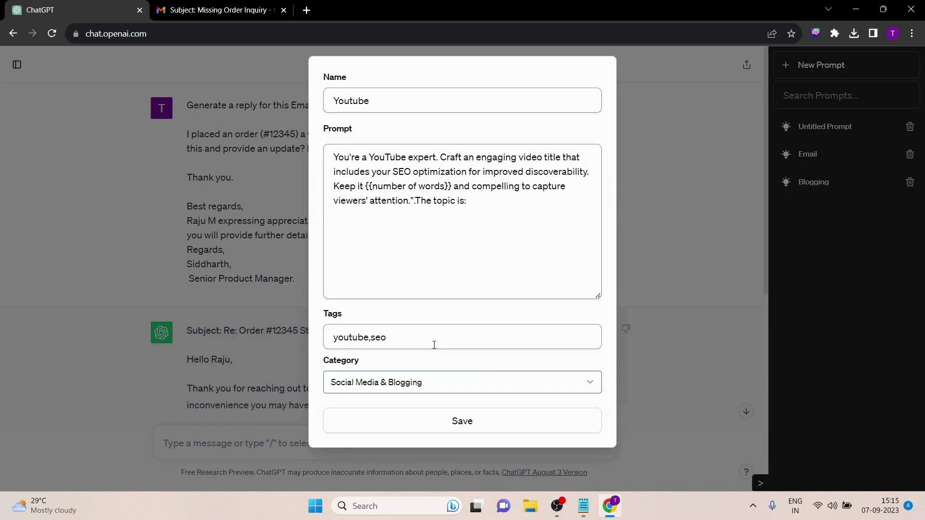
click(469, 427)
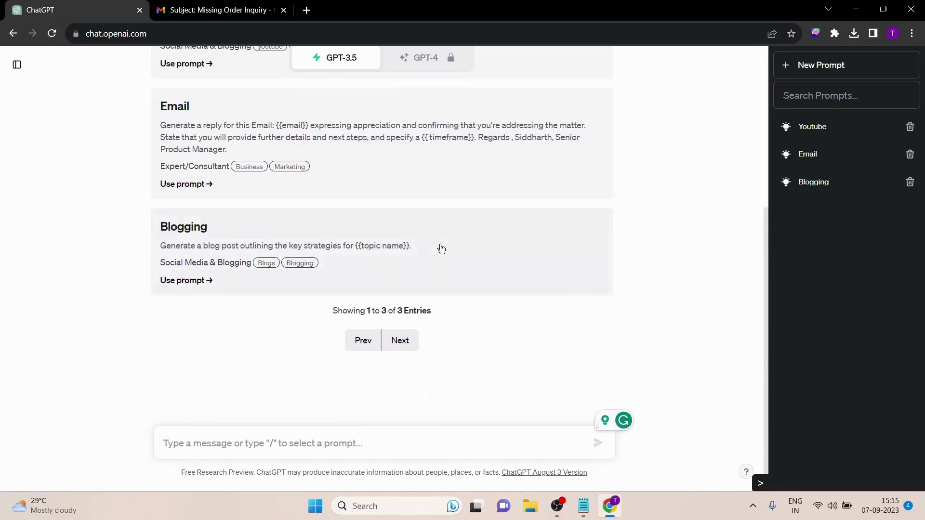
Step: Start the Youtube prompt template and submit it with the number of words variable set to "7-8"
scroll(458, 255, up, 3)
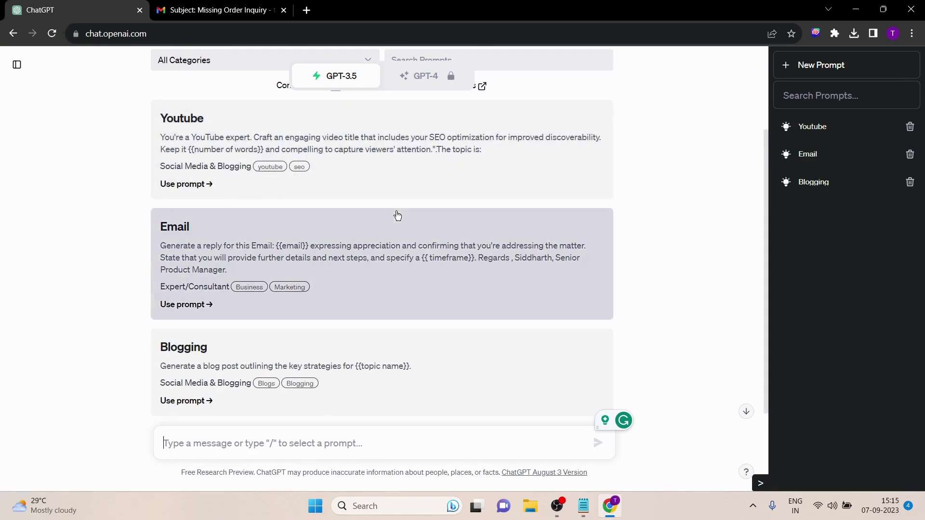
click(279, 143)
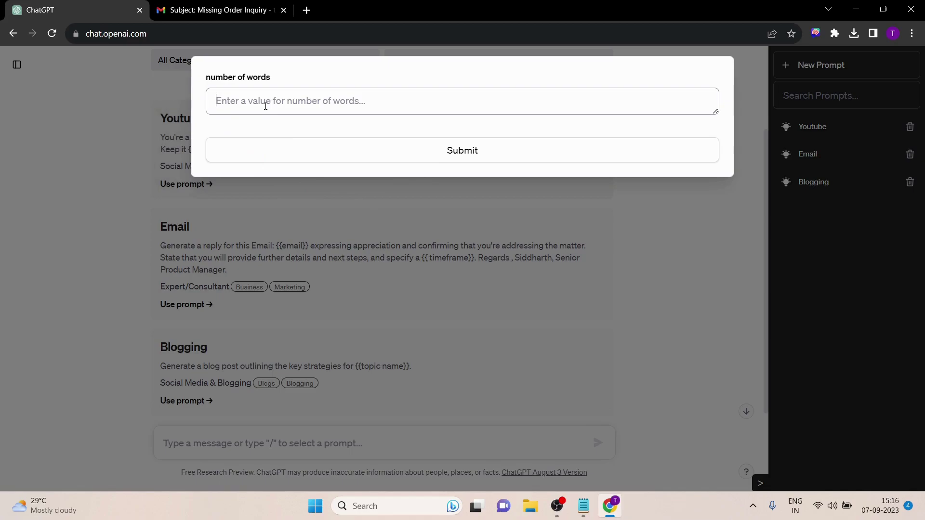
text(7)
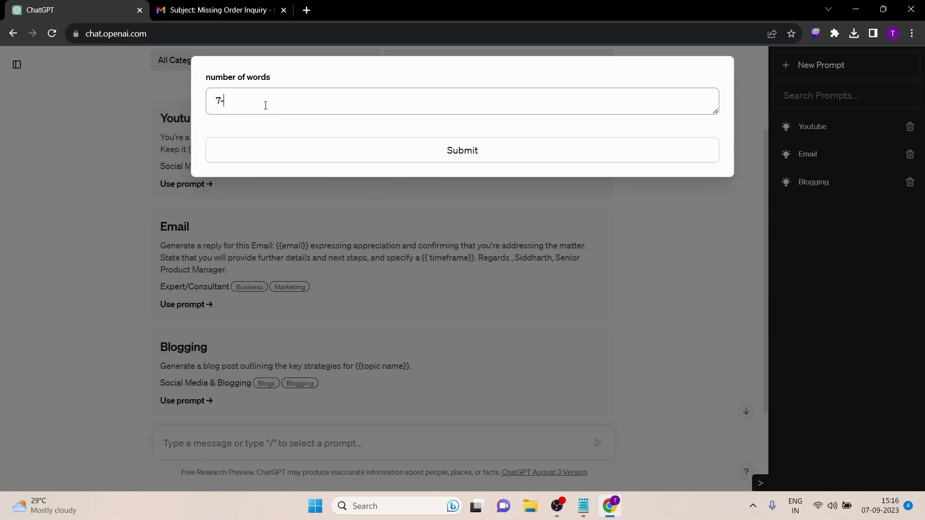
text(-8)
click(447, 154)
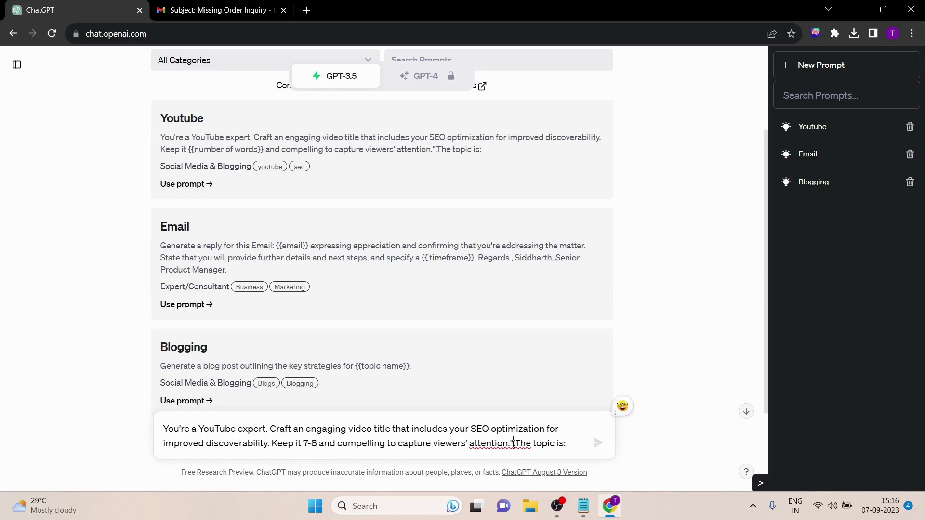
Step: Correct the punctuation after "attention" in the prompt and send it with the topic "Recent advancement in AI" added
right_click(514, 445)
click(581, 227)
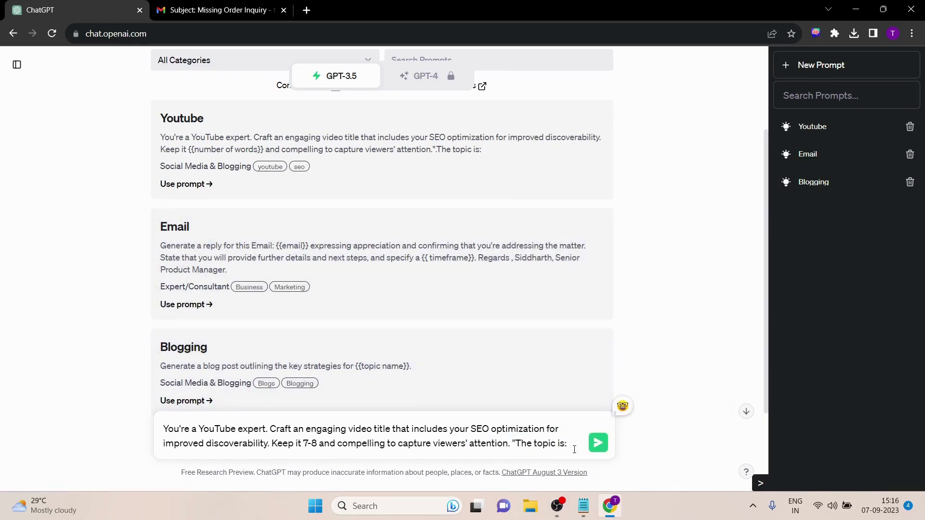
text(ece)
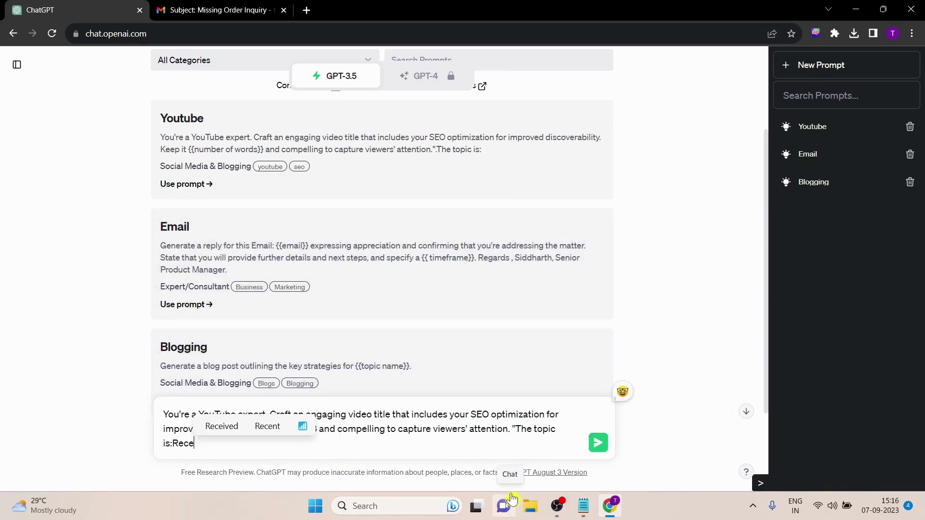
text(nt advan)
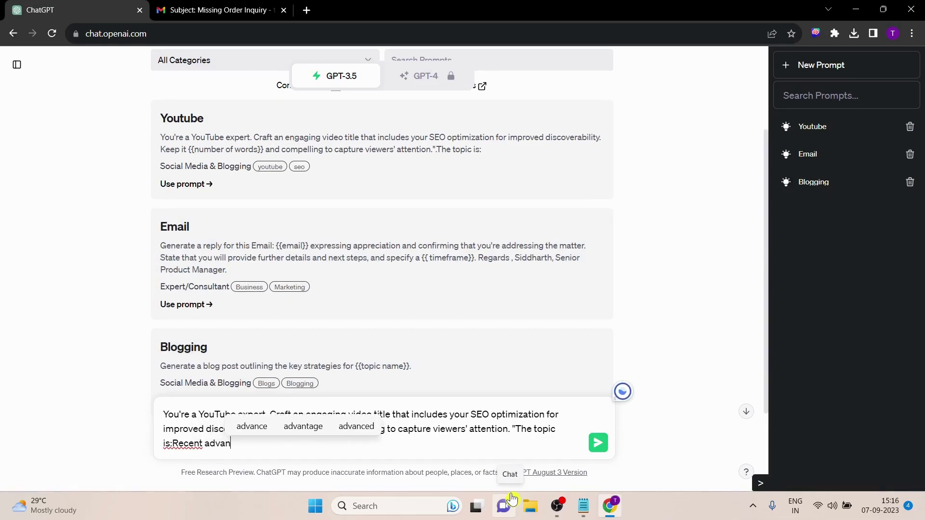
text(cement in )
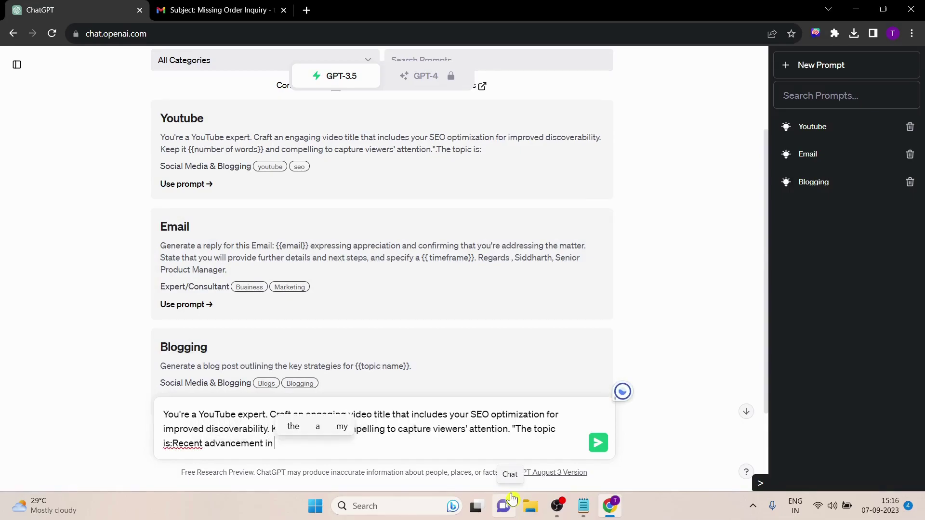
text(AI")
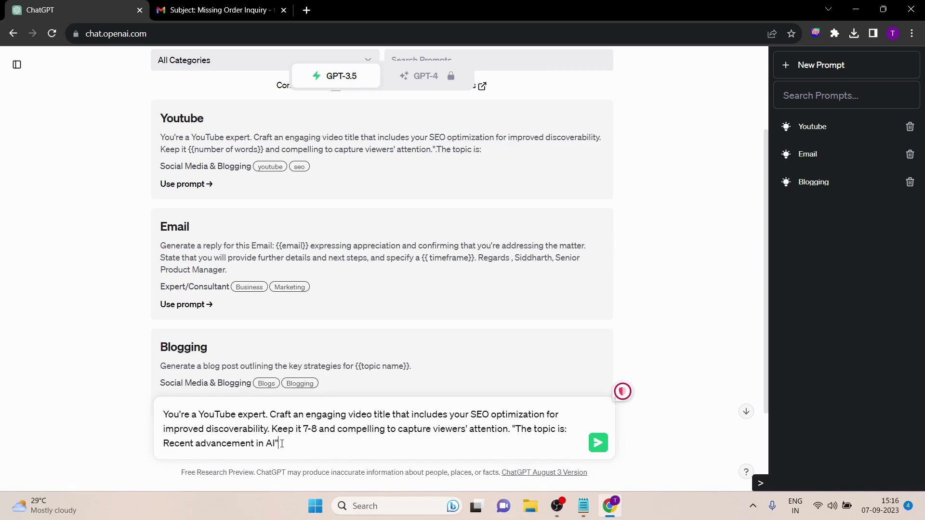
key(Return)
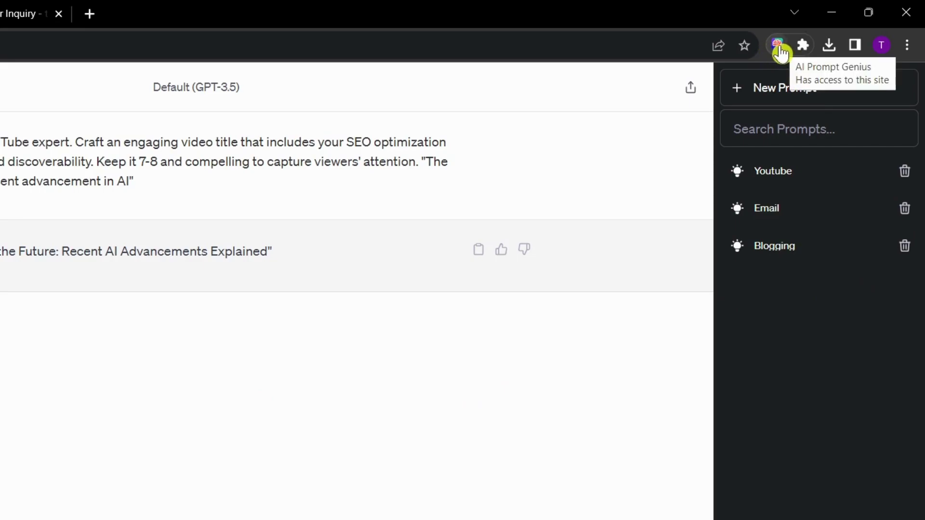
Step: Open the AI Prompt Genius prompts page and bring up its curated prompt templates
click(779, 47)
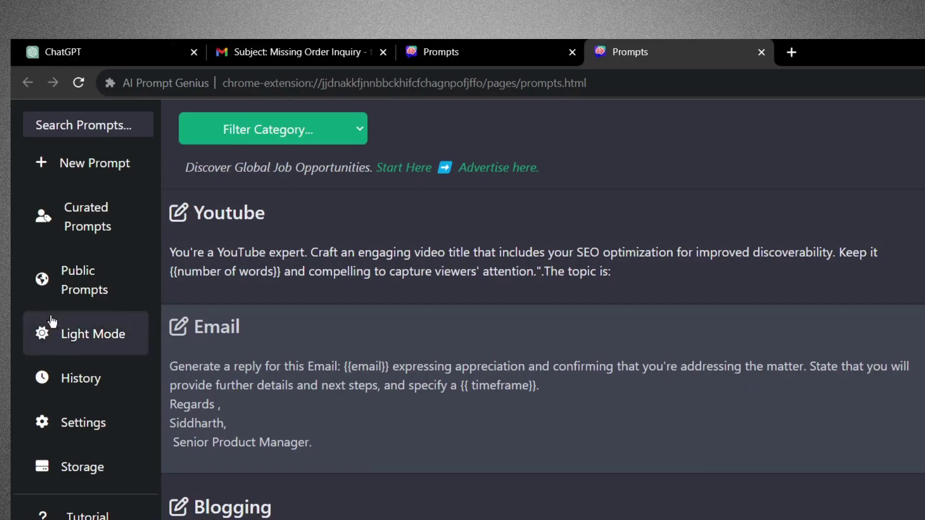
click(79, 224)
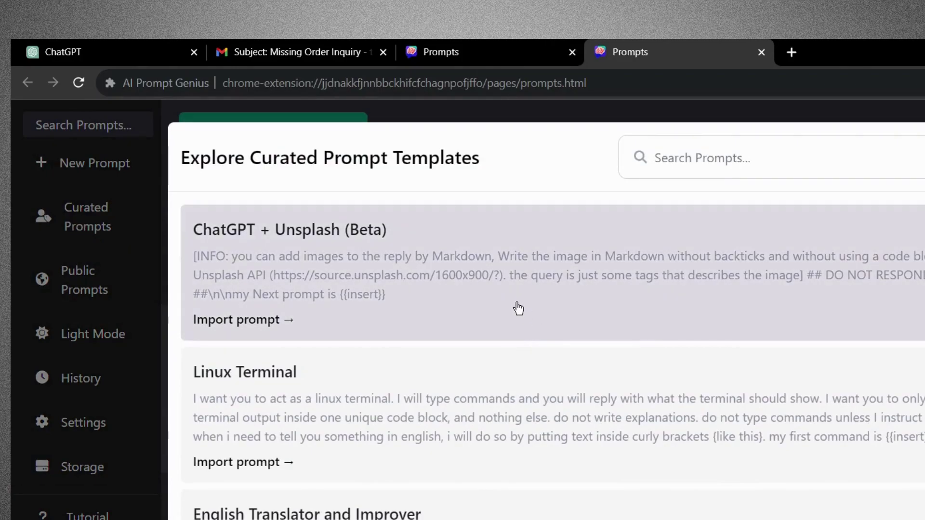
scroll(586, 385, down, 1)
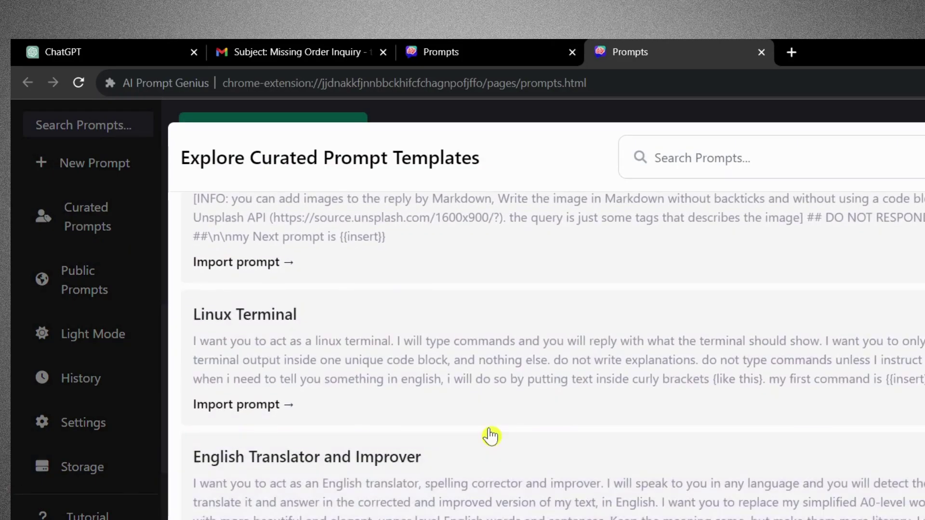
scroll(652, 374, up, 1)
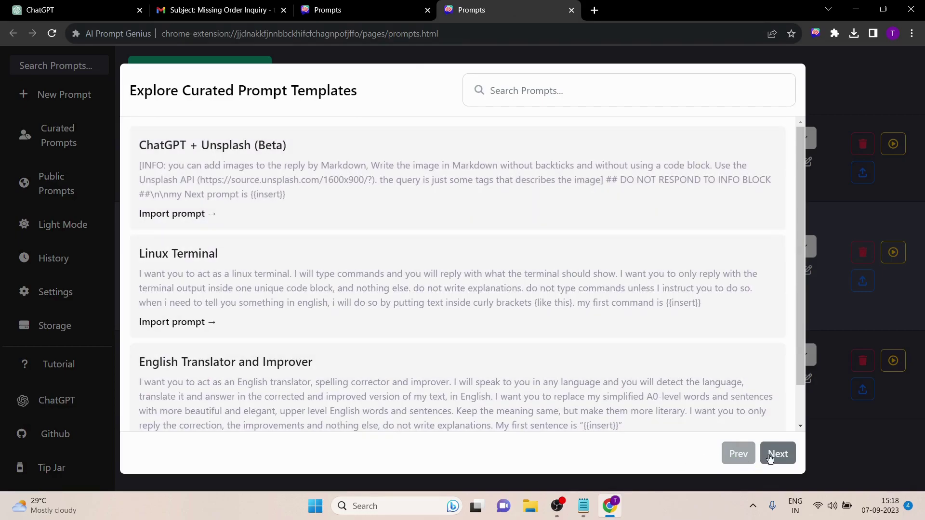
Step: Page through the curated templates and import the Travel Guide prompt
click(778, 454)
click(778, 454)
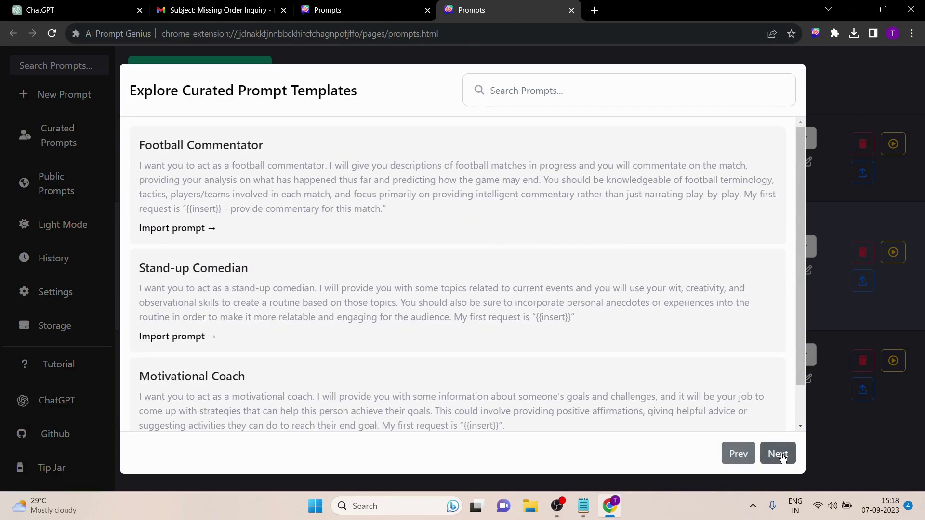
click(778, 454)
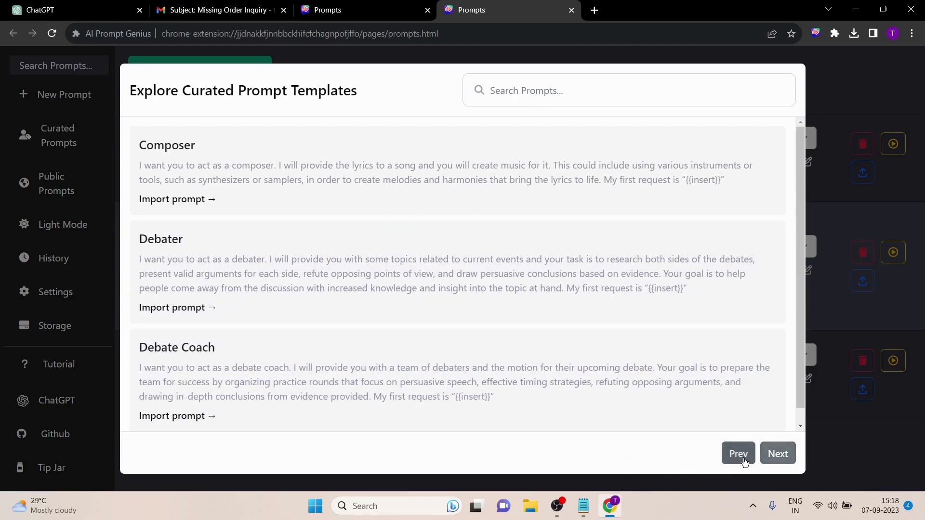
click(743, 461)
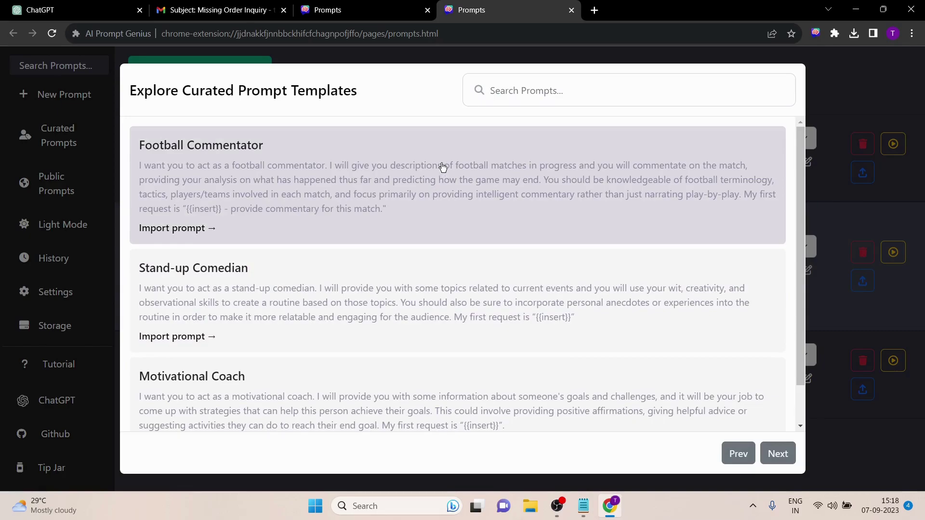
click(738, 454)
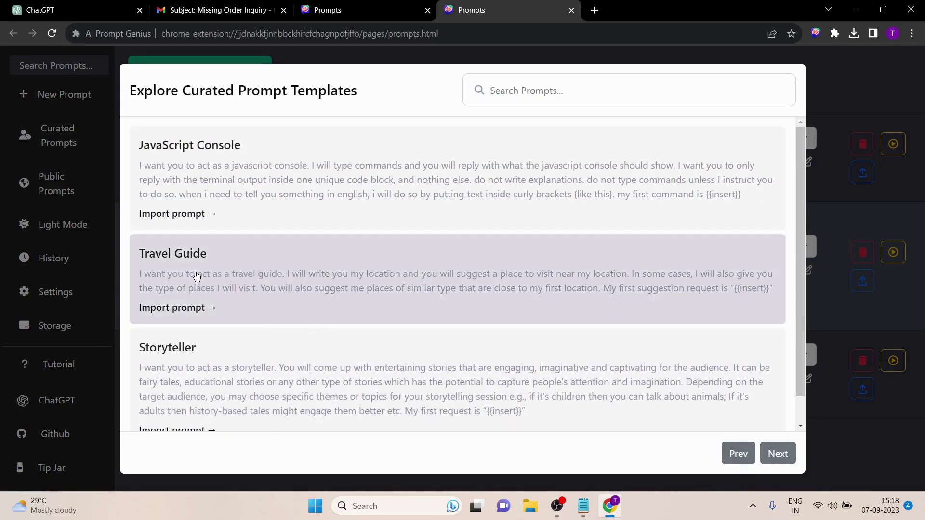
click(181, 311)
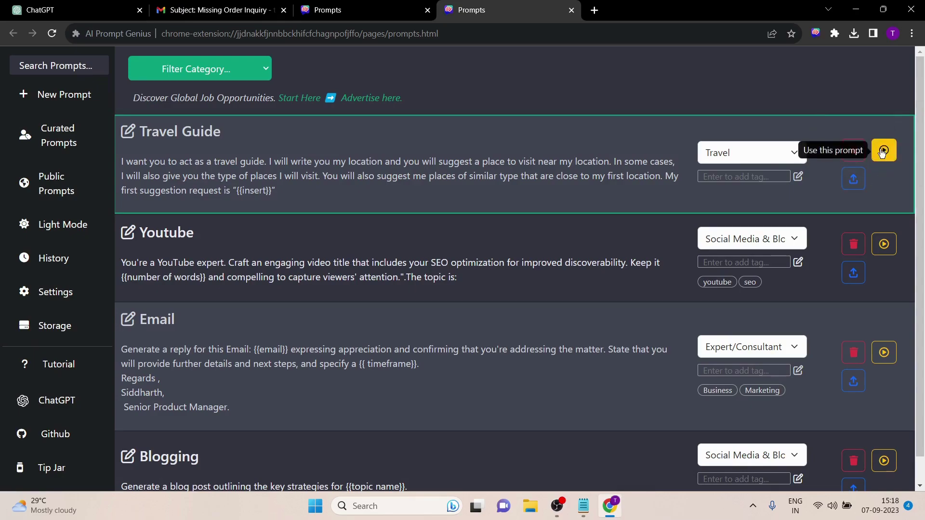
Step: Use the Travel Guide prompt in ChatGPT and submit it with the insert variable set to "Paris, France." in quotation marks
click(884, 151)
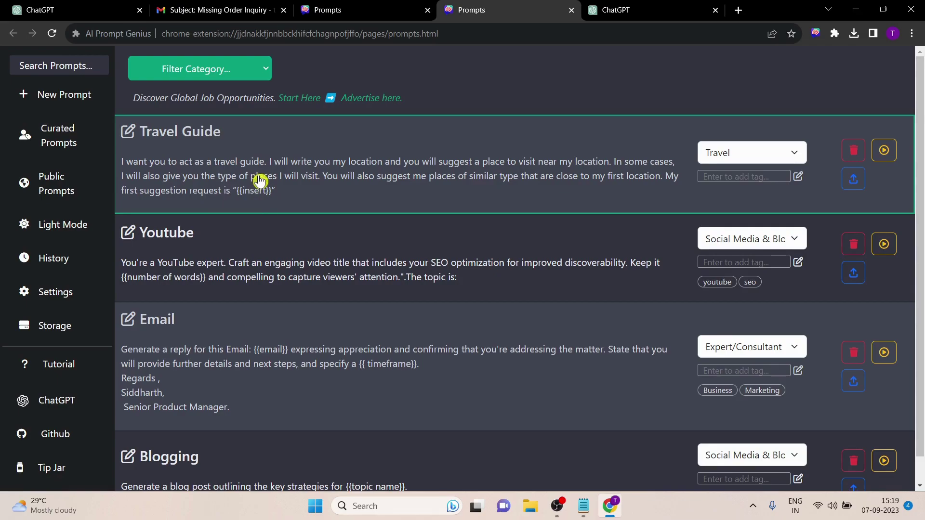
click(884, 150)
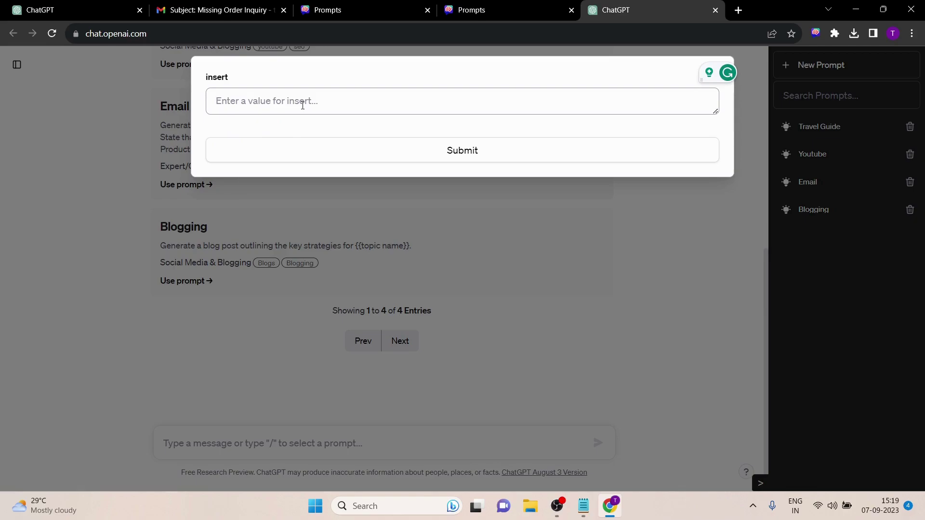
text("Paris, France.")
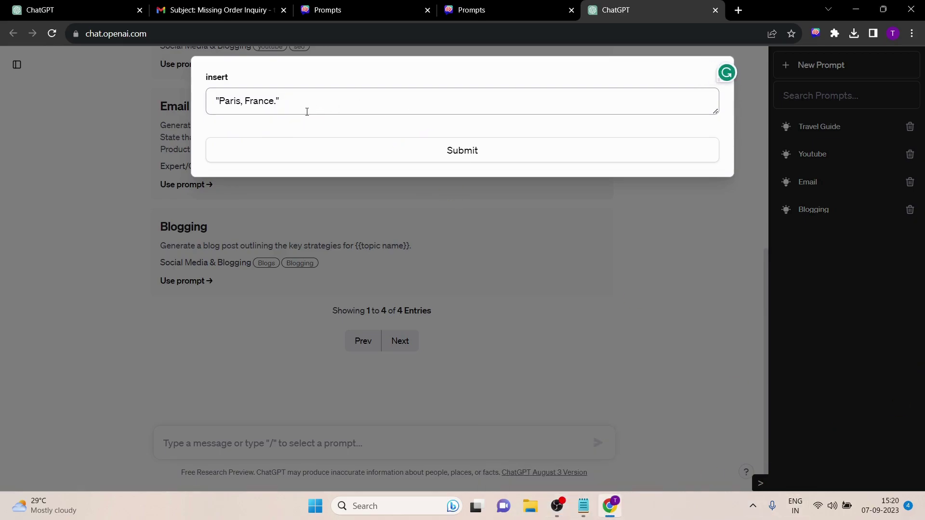
click(461, 152)
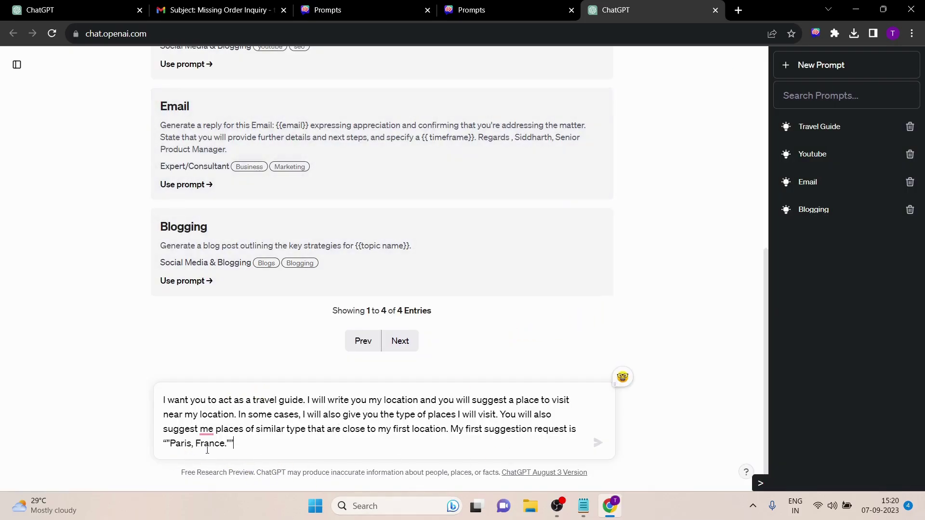
Step: Apply the suggested correction removing "me" after "suggest", send the travel guide prompt, and review the reply
mouse_move(206, 430)
click(227, 386)
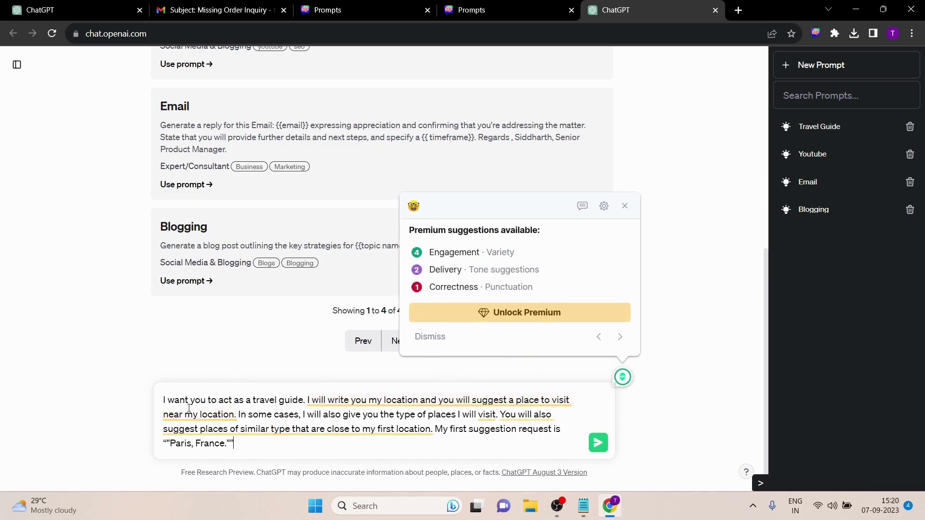
click(625, 206)
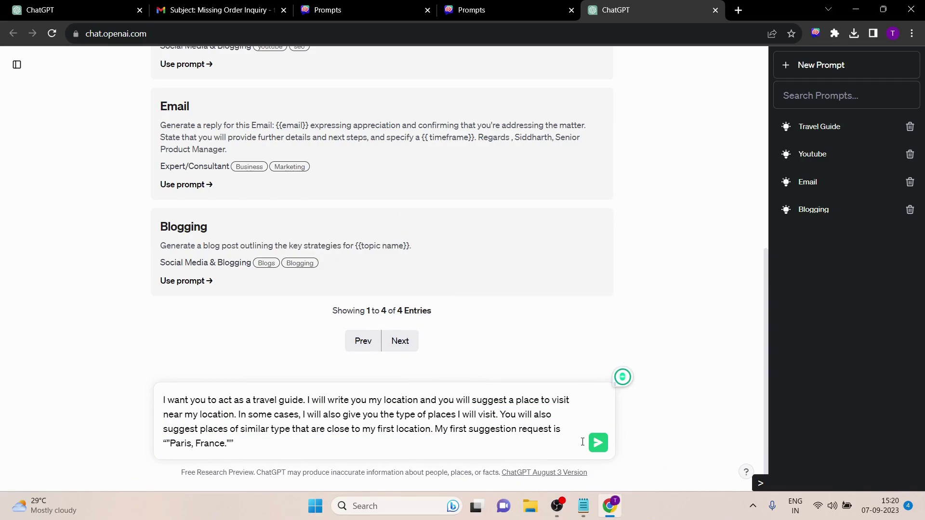
click(598, 444)
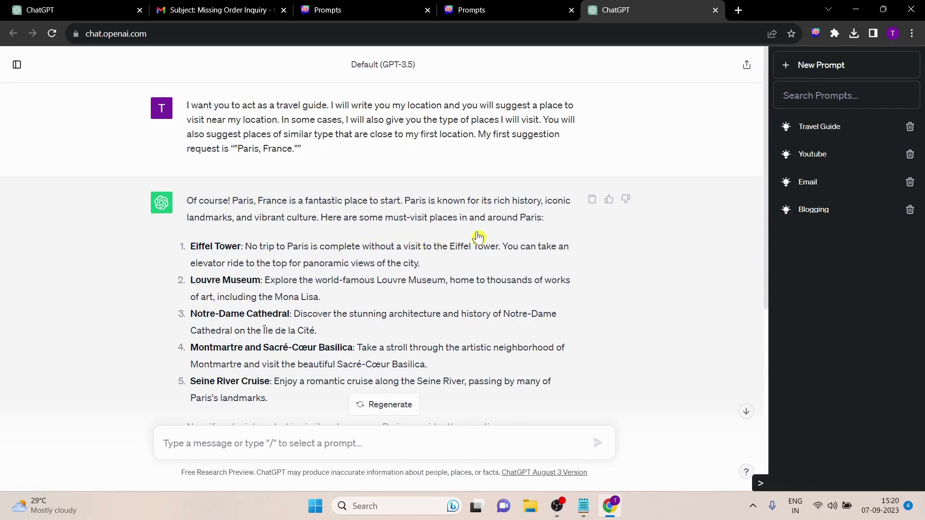
scroll(241, 279, down, 1)
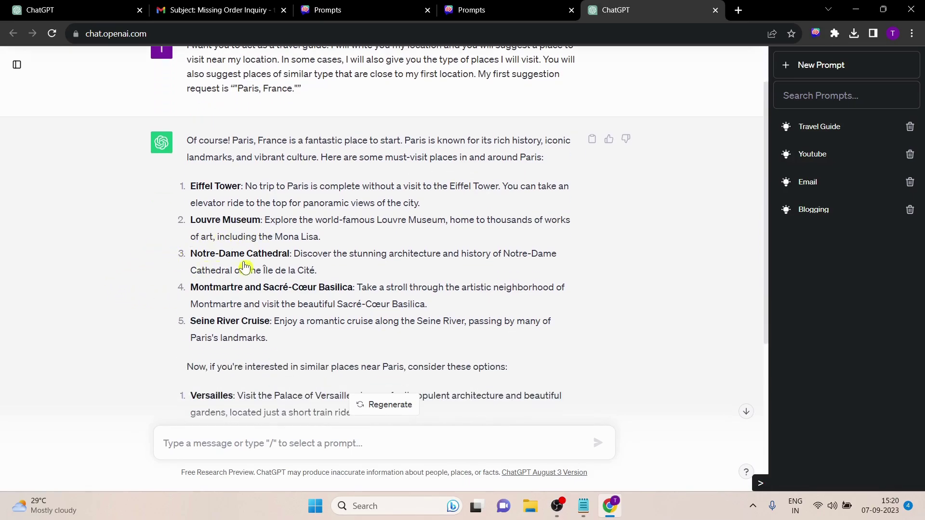
Step: Read the rest of the Paris travel guide reply, including the suggested places near Paris
scroll(282, 275, down, 3)
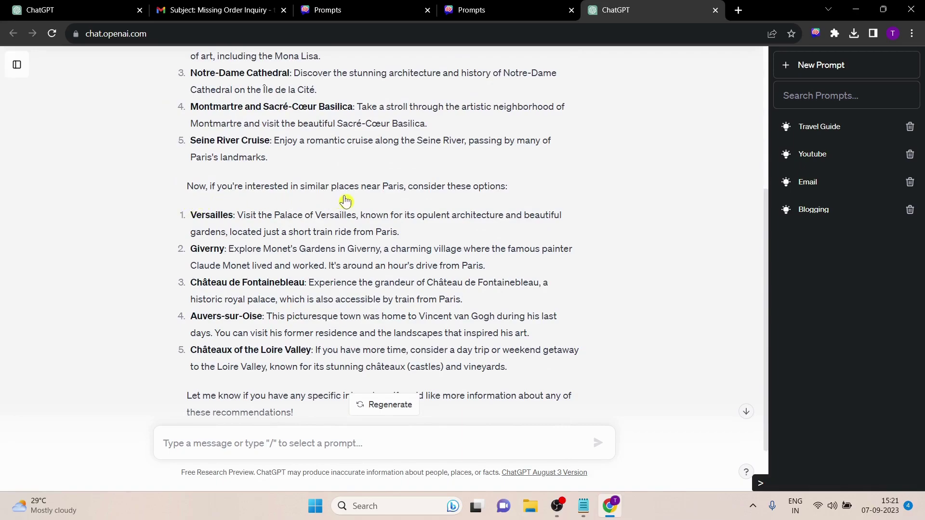
scroll(383, 332, down, 2)
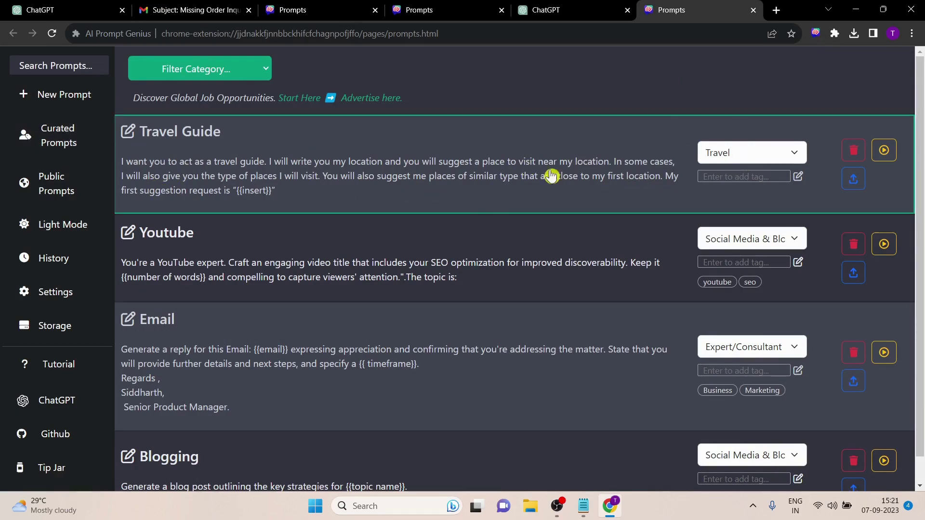
Step: Open the public prompts community from AI Prompt Genius, browse its posts, and expand the full list of flair filters
click(52, 186)
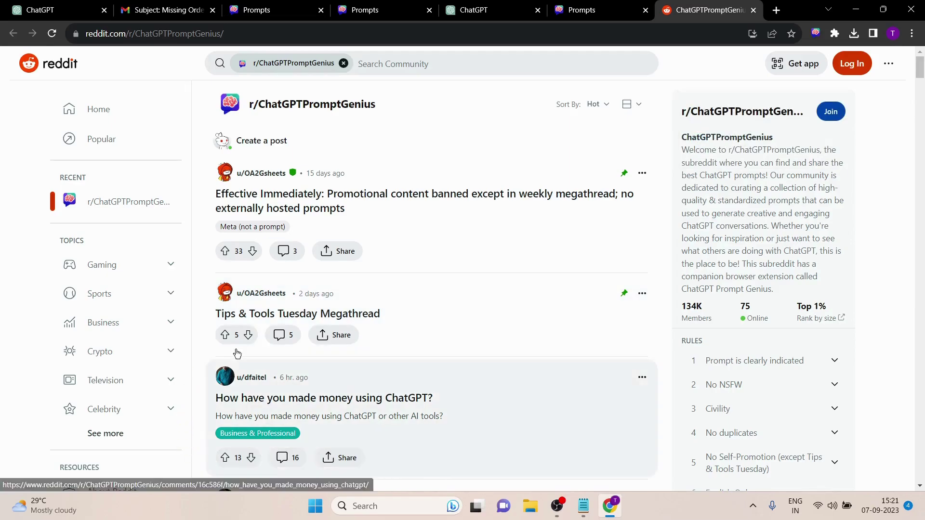
scroll(451, 250, down, 10)
scroll(452, 250, down, 10)
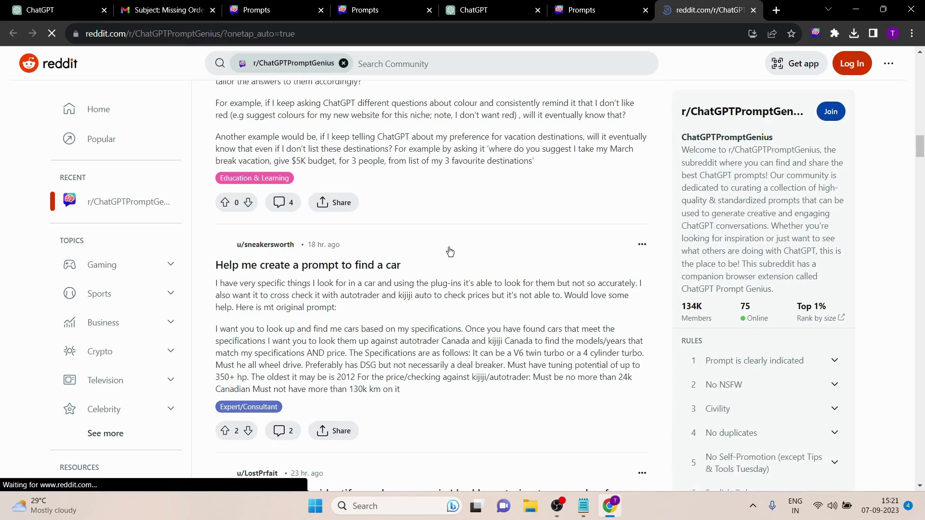
scroll(675, 294, down, 3)
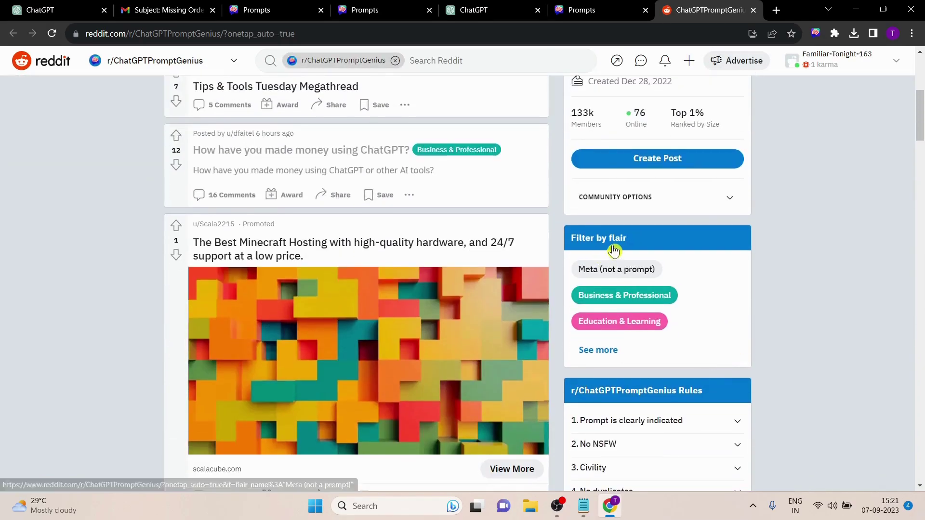
click(597, 351)
scroll(645, 384, down, 4)
scroll(646, 366, up, 1)
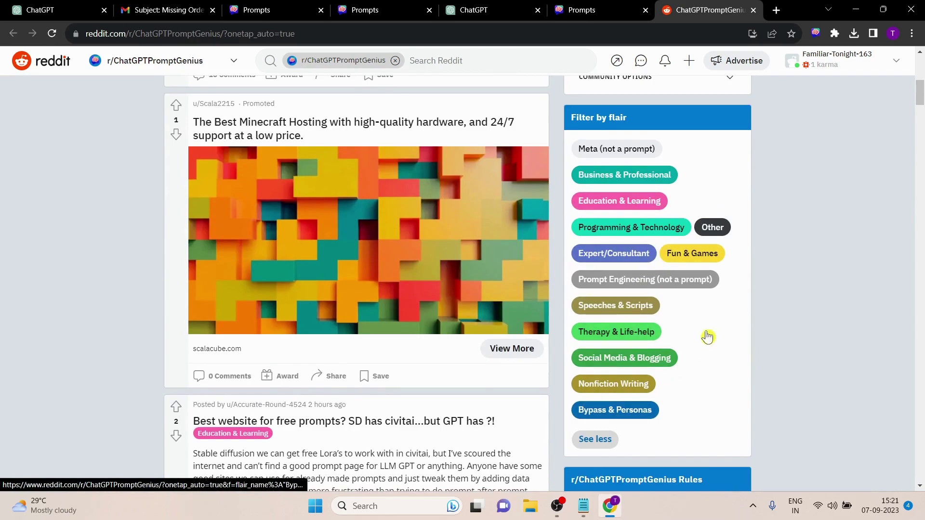
scroll(610, 197, up, 3)
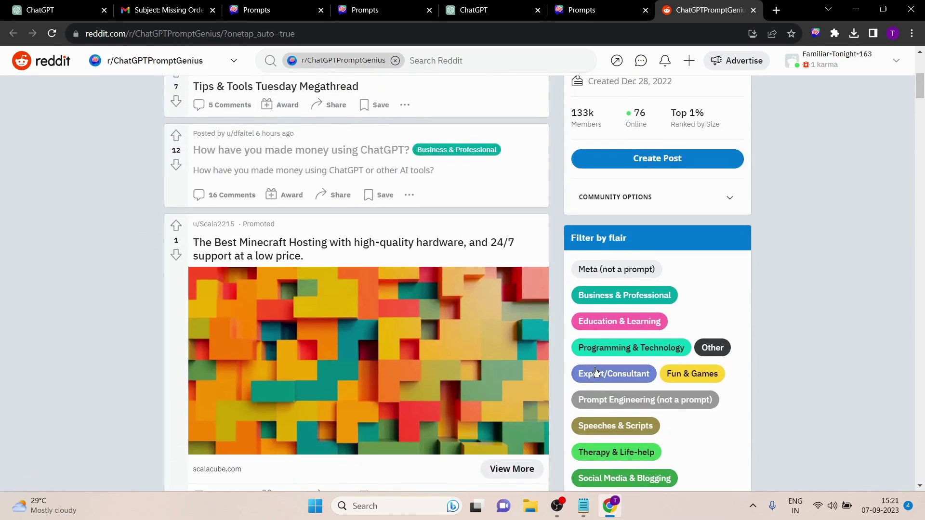
Step: Filter the community posts by the Business & Professional flair, look through the page, and return to the unfiltered feed
click(592, 296)
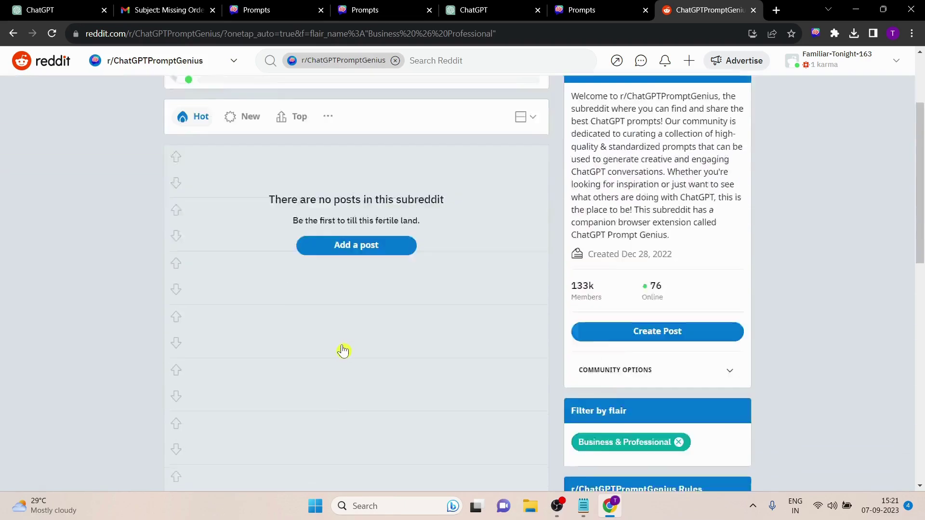
scroll(554, 400, down, 10)
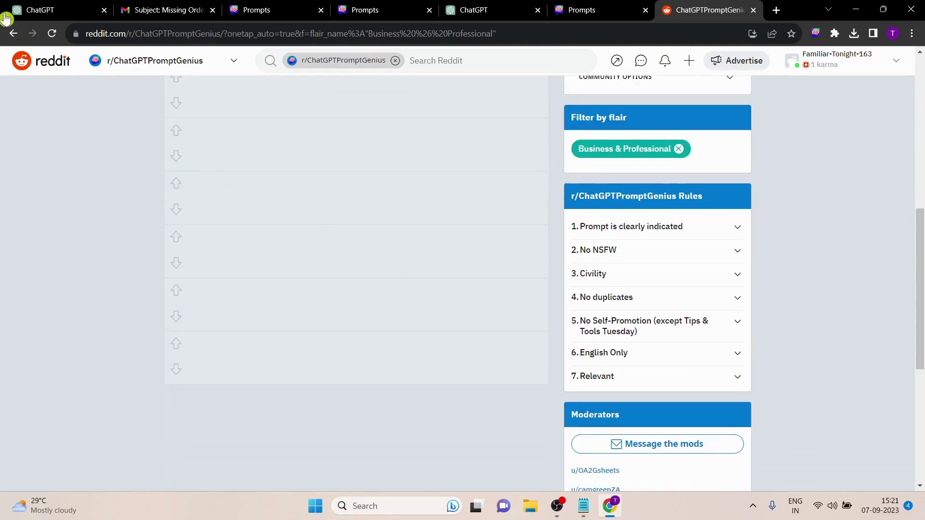
click(13, 34)
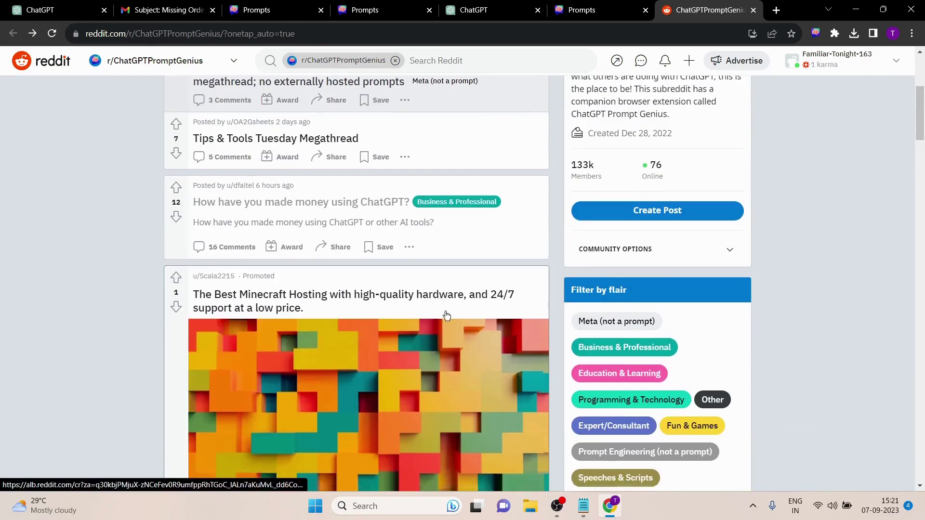
Step: Filter the posts by the Other flair and open the post about rewriting old content into SEO optimized ones
scroll(447, 316, down, 5)
click(711, 165)
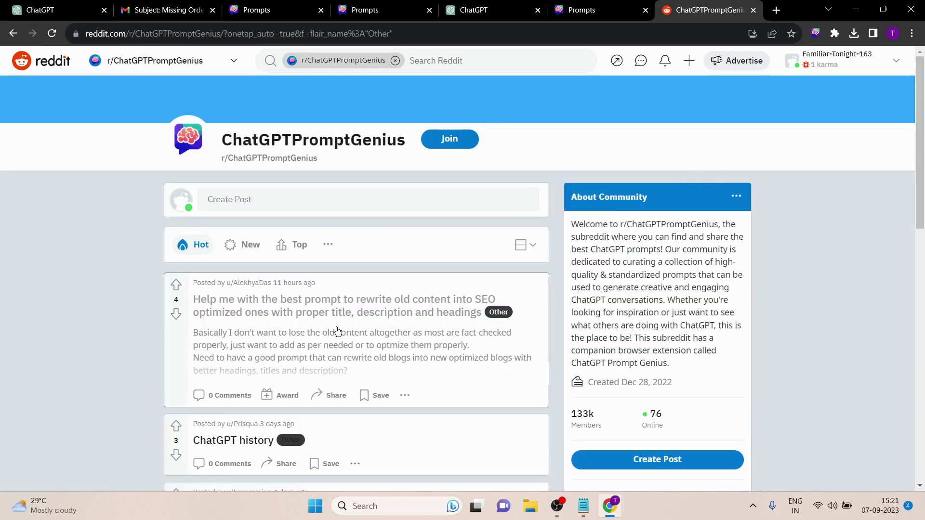
scroll(407, 308, down, 1)
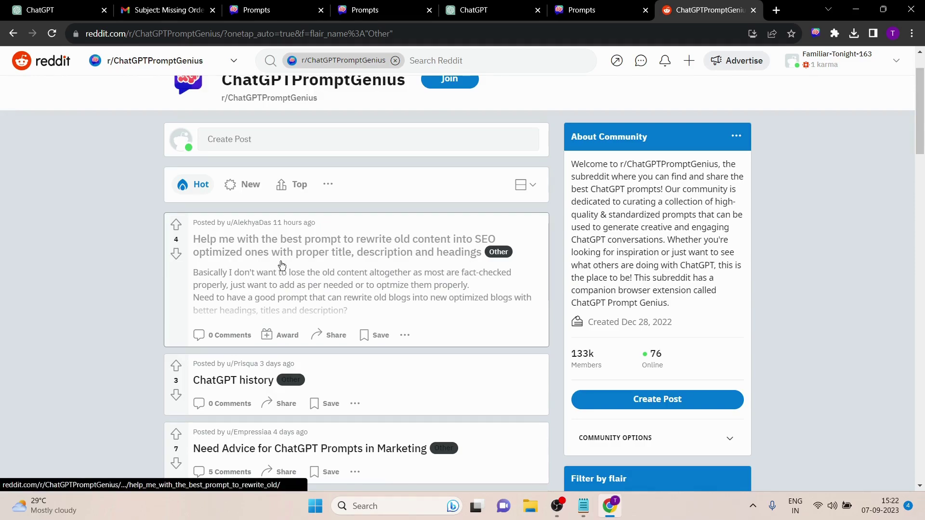
click(371, 296)
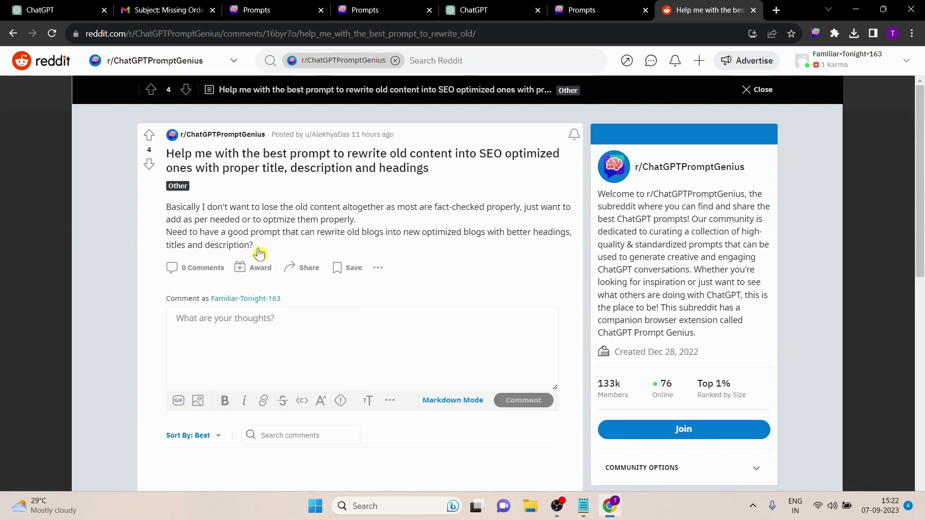
Step: Save the Reddit post's full body text as a prompt in AI Prompt Genius
drag(253, 249, 170, 208)
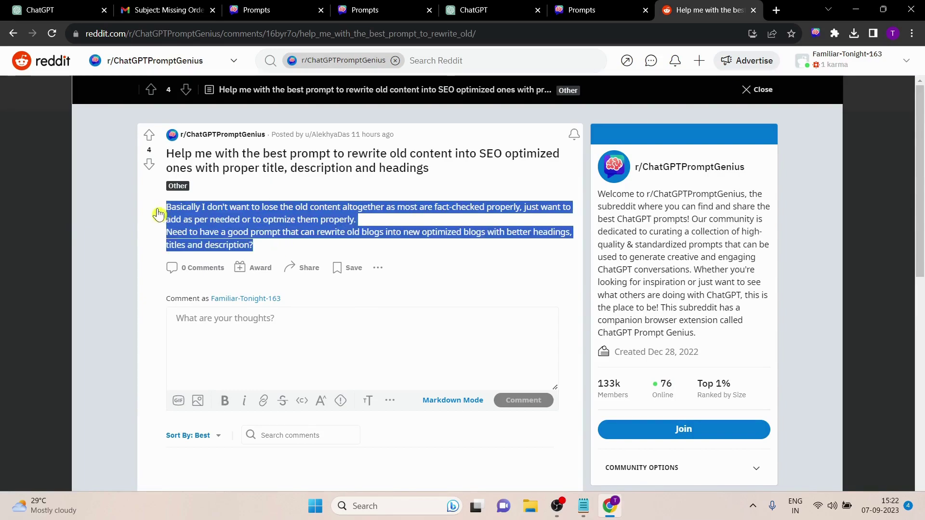
right_click(188, 210)
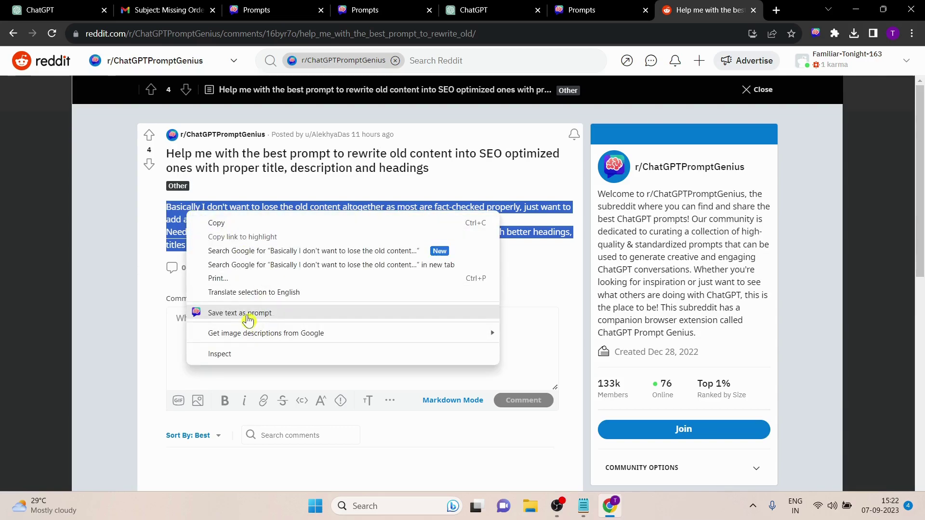
click(248, 319)
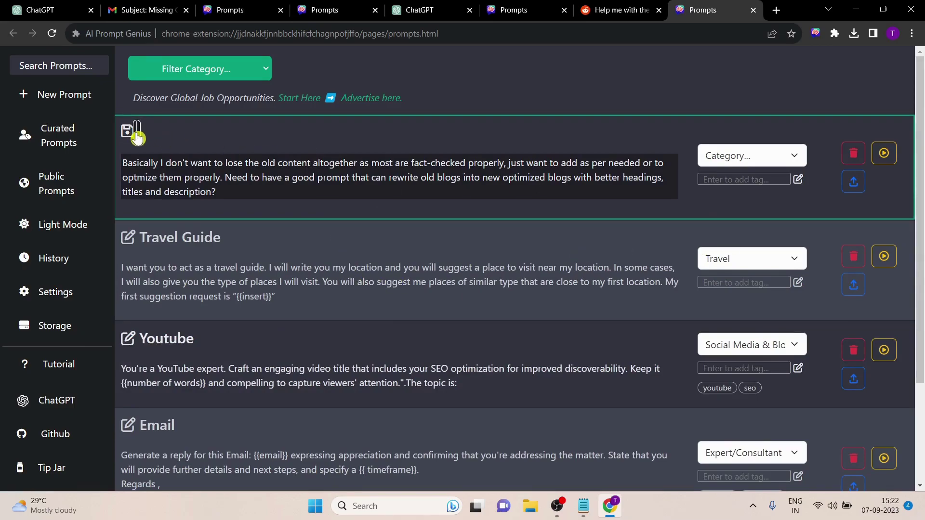
Step: Title the saved prompt "Blog Rewriter" and set its category to Social Media & Blogging
text(Promp)
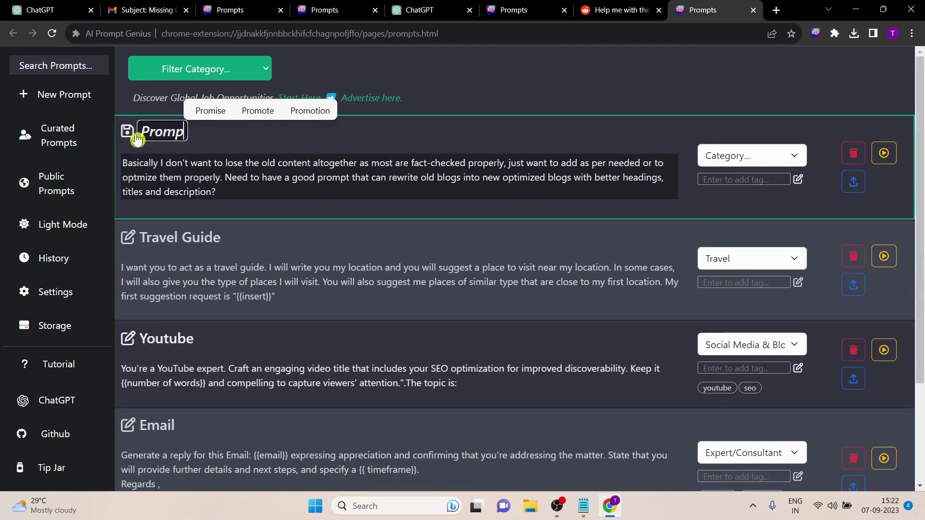
text(t Rewriter)
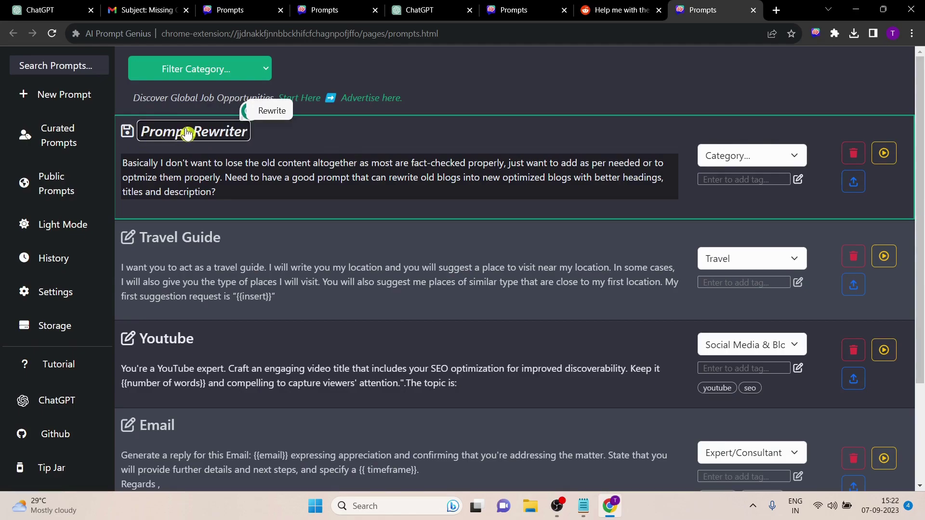
key(BackSpace)
key(BackSpace)
key(BackSpace)
key(BackSpace)
key(BackSpace)
key(BackSpace)
key(BackSpace)
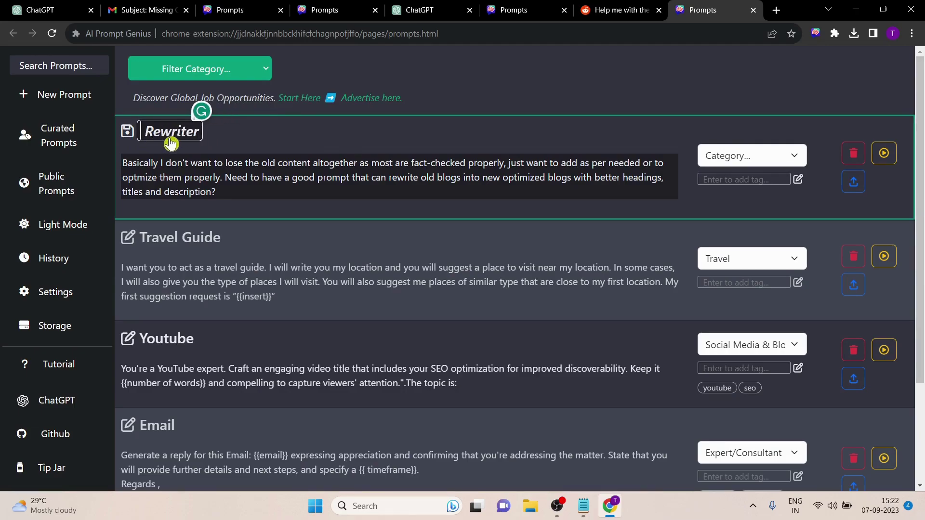
text(Blog)
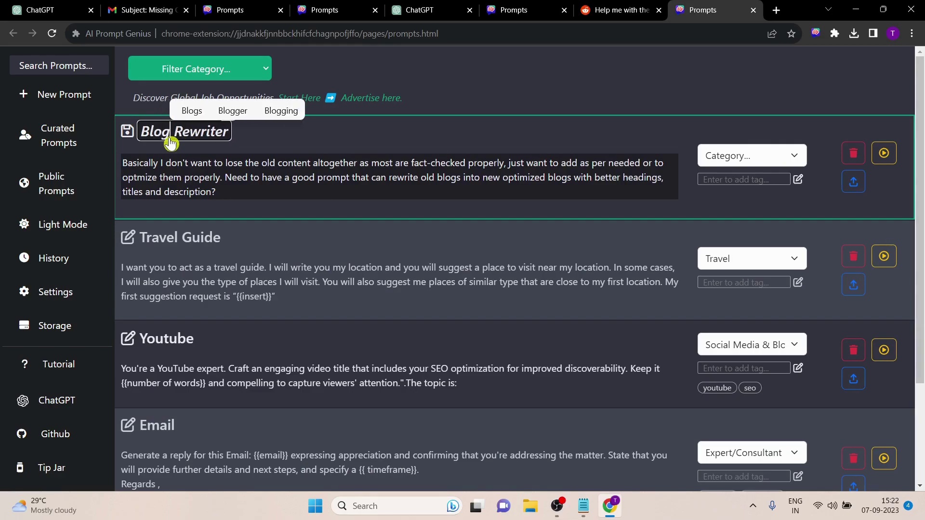
click(726, 154)
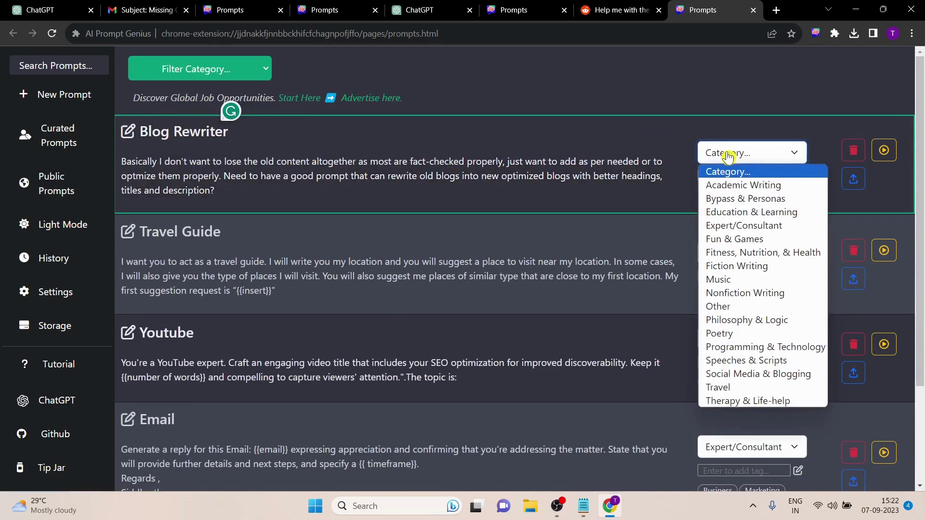
click(803, 374)
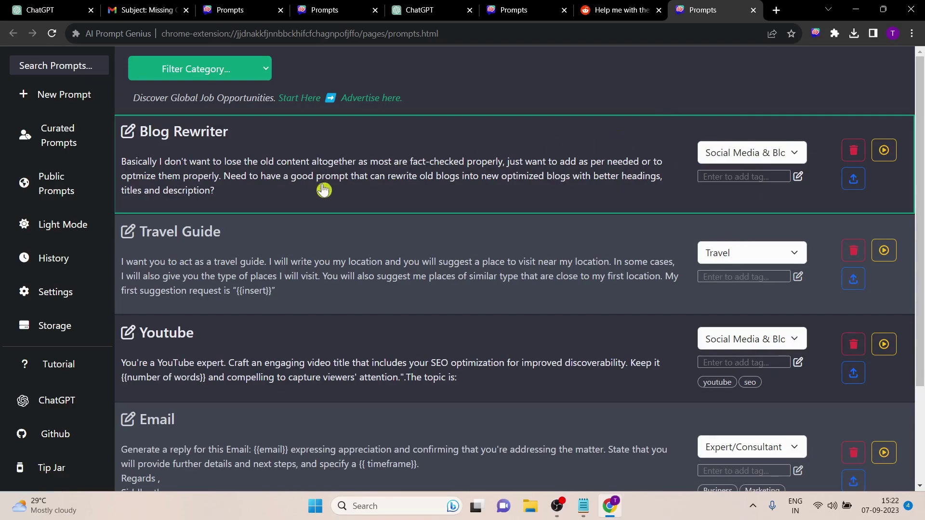
Step: Run the Blog Rewriter prompt in ChatGPT and review the reply, including its original blog post placeholder
click(885, 151)
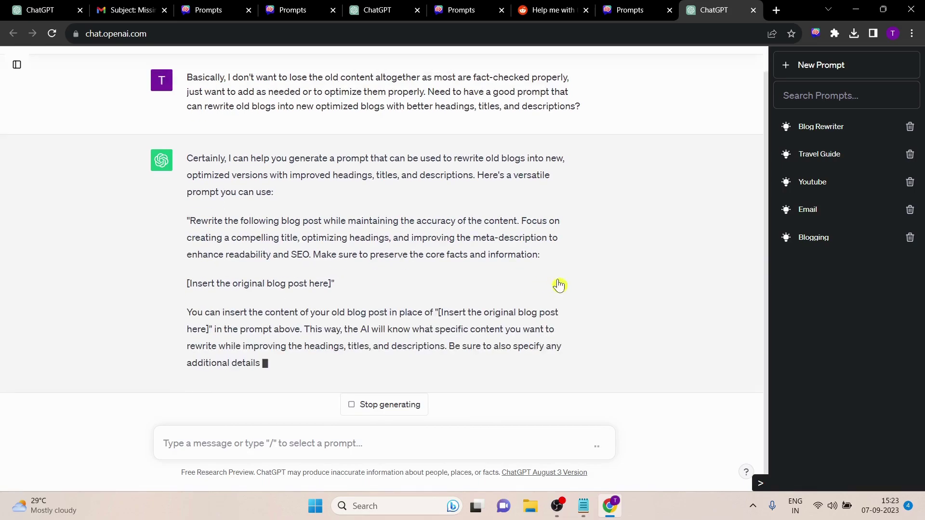
scroll(484, 282, up, 1)
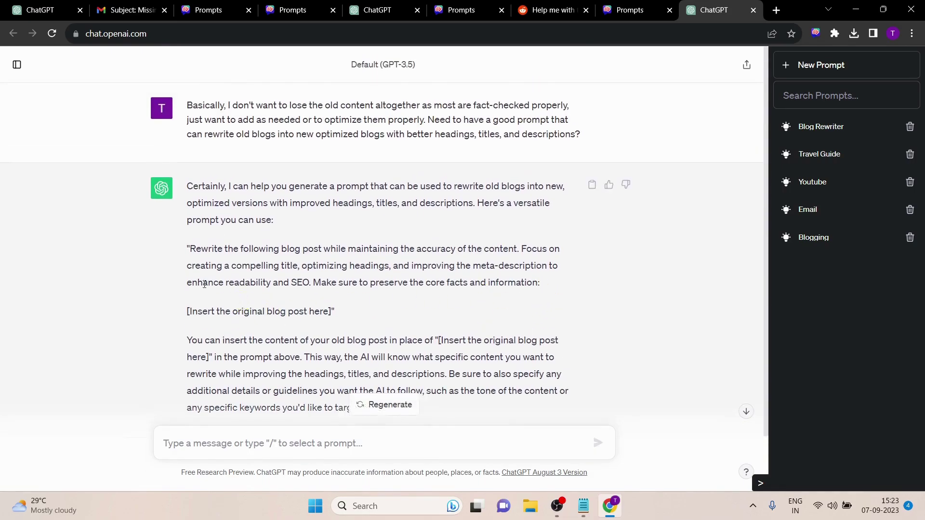
drag(189, 247, 533, 284)
click(553, 291)
drag(334, 311, 210, 311)
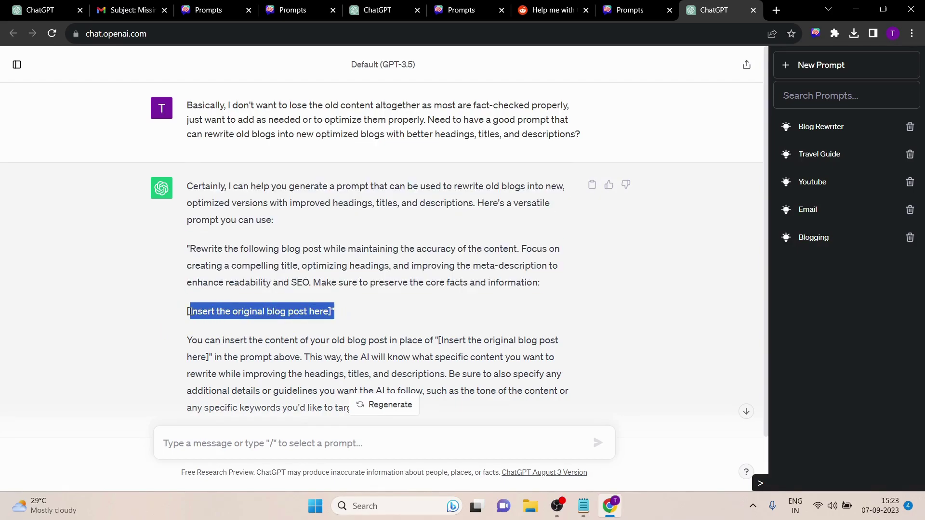
scroll(288, 333, down, 2)
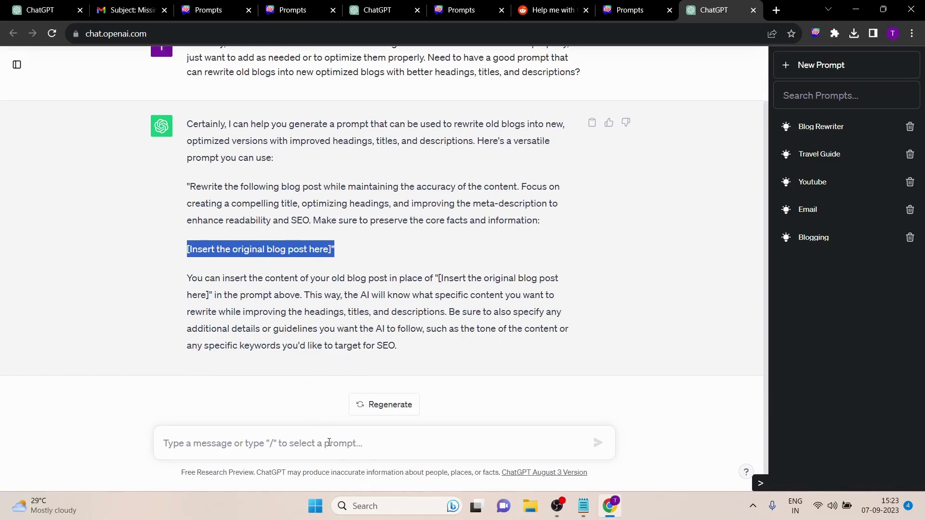
click(344, 449)
scroll(553, 351, up, 1)
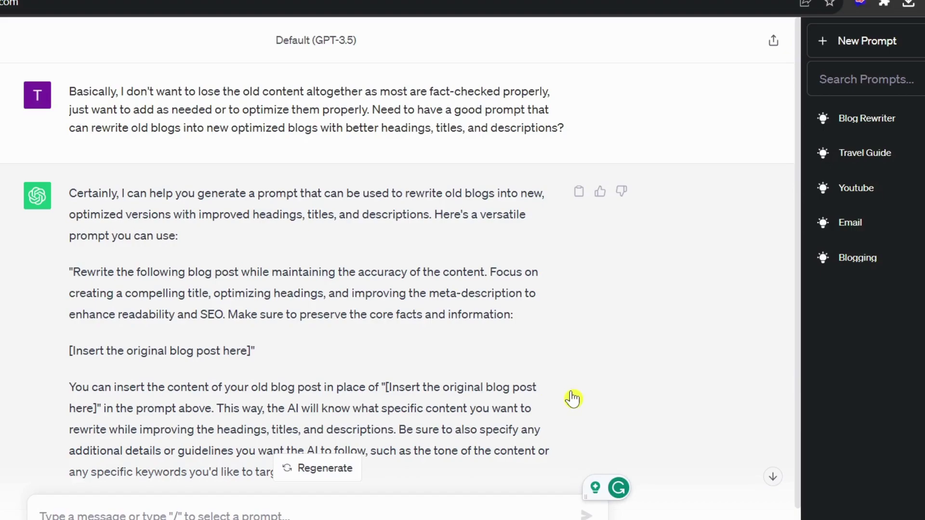
click(40, 515)
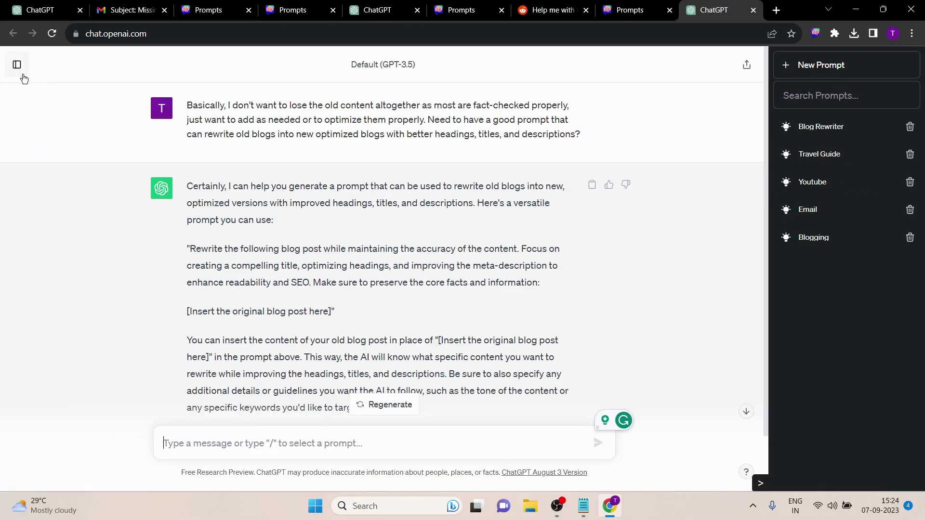
Step: Show the ChatGPT sidebar, open the theme settings, and select the paper.css theme
click(17, 65)
scroll(51, 231, down, 3)
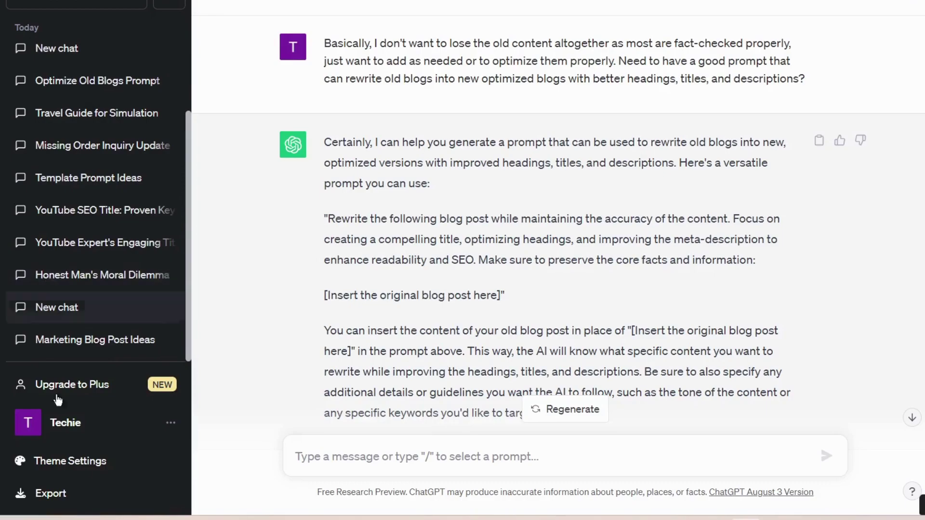
click(77, 467)
click(287, 466)
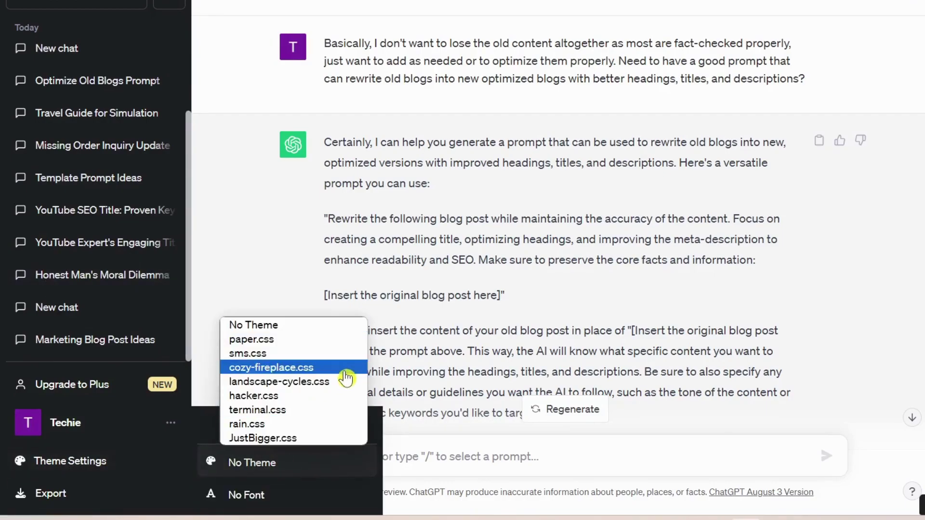
click(285, 340)
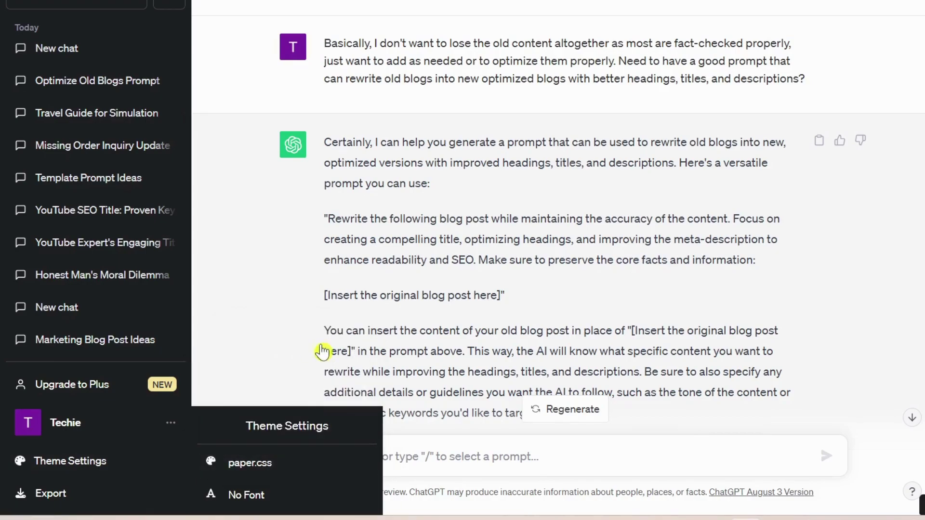
Step: Try the sms.css theme, and switch the ChatGPT theme to hacker.css
click(263, 465)
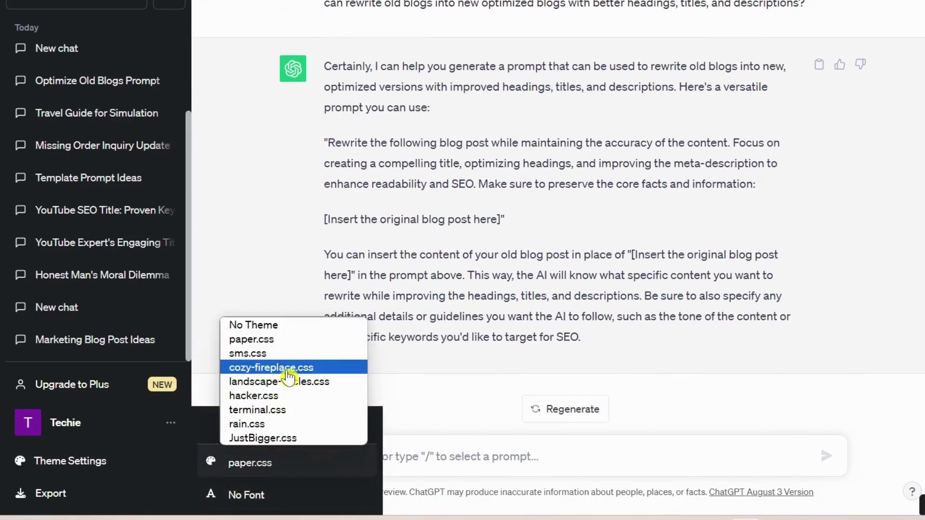
click(289, 354)
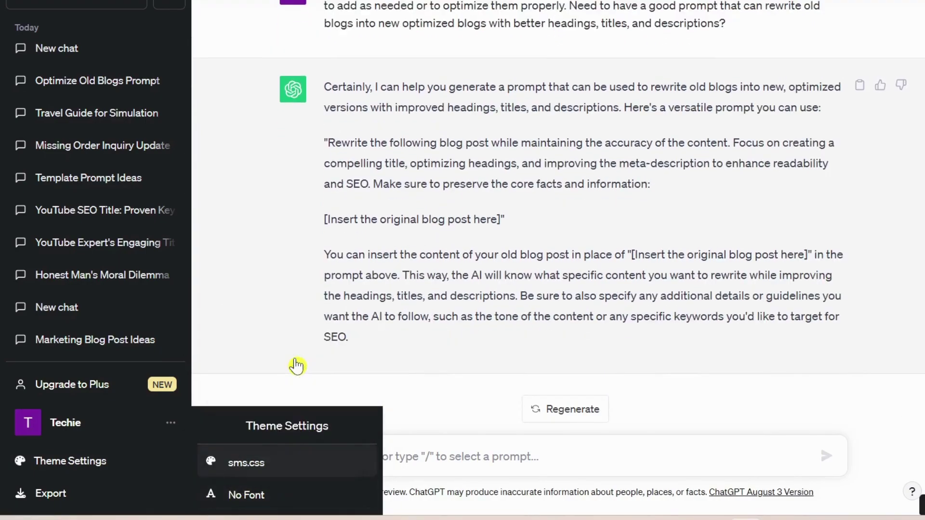
click(285, 475)
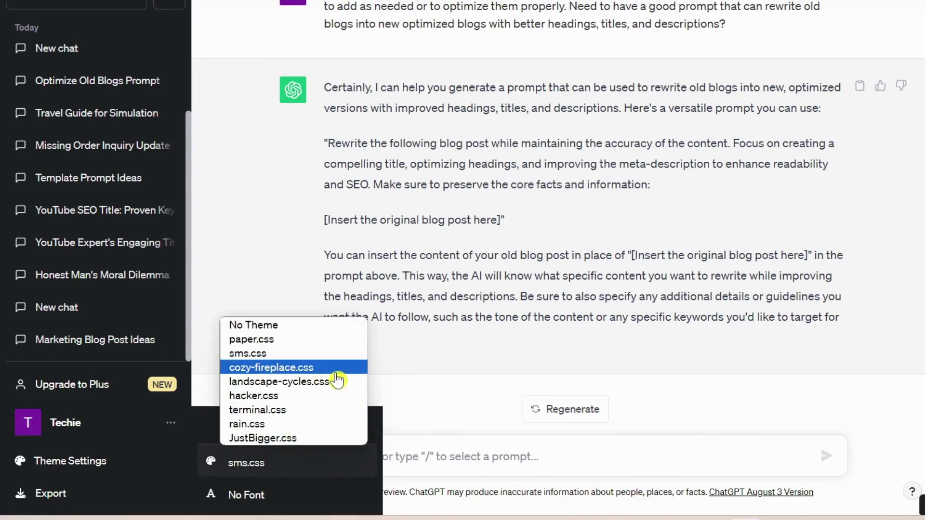
click(302, 397)
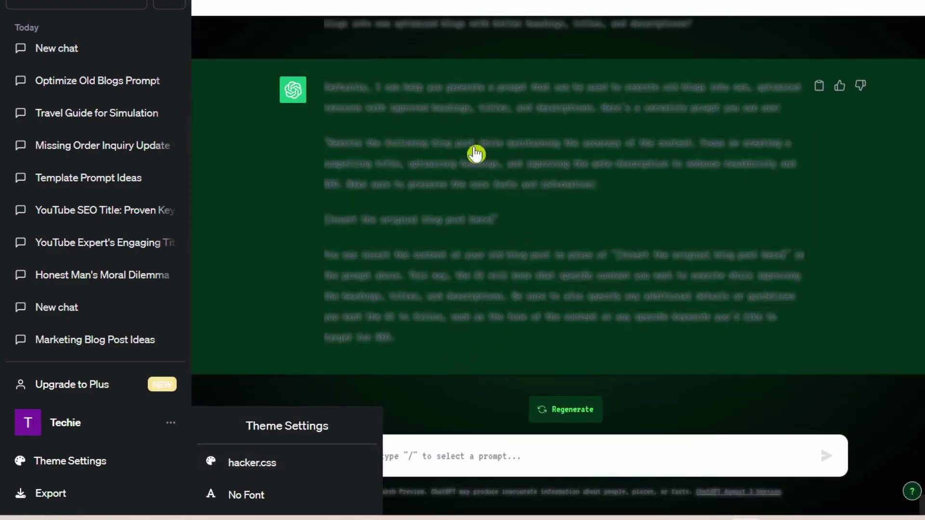
Step: Try the rain.css and terminal.css themes, and set the ChatGPT theme to JustBigger.css
click(268, 464)
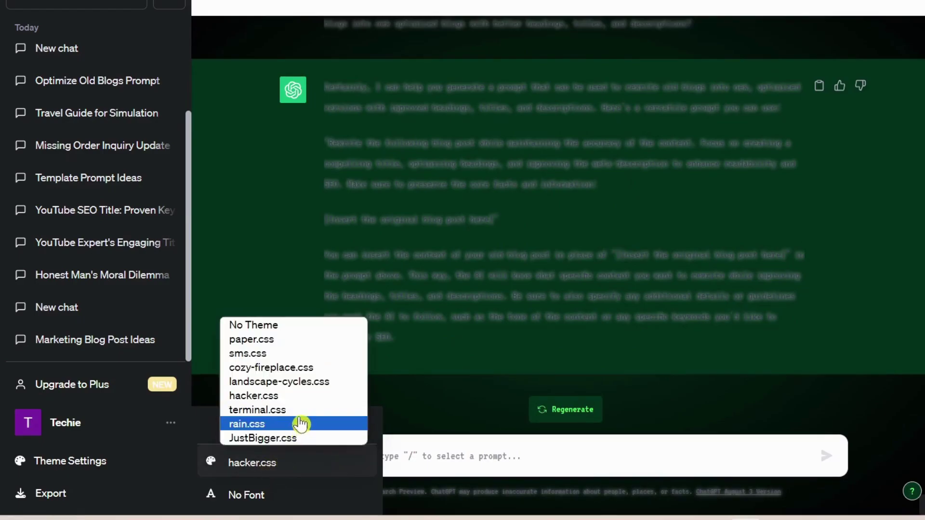
click(292, 424)
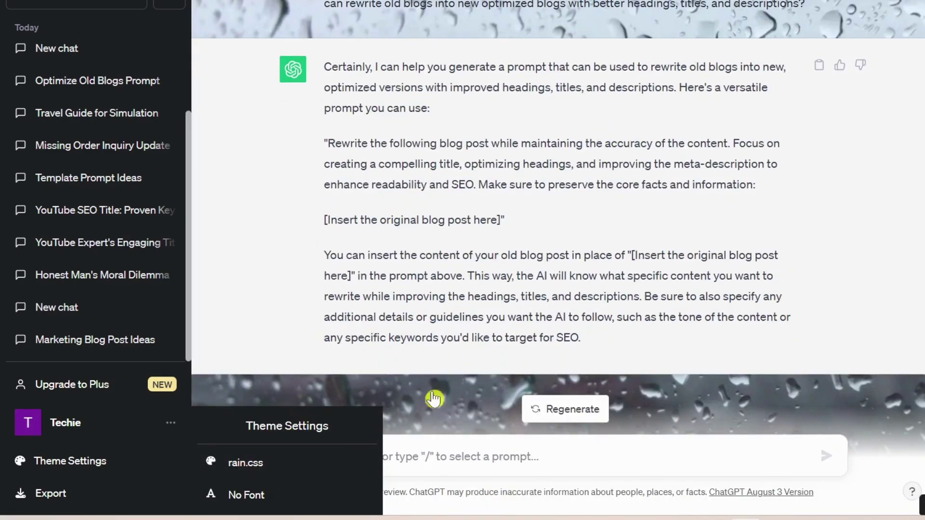
click(265, 464)
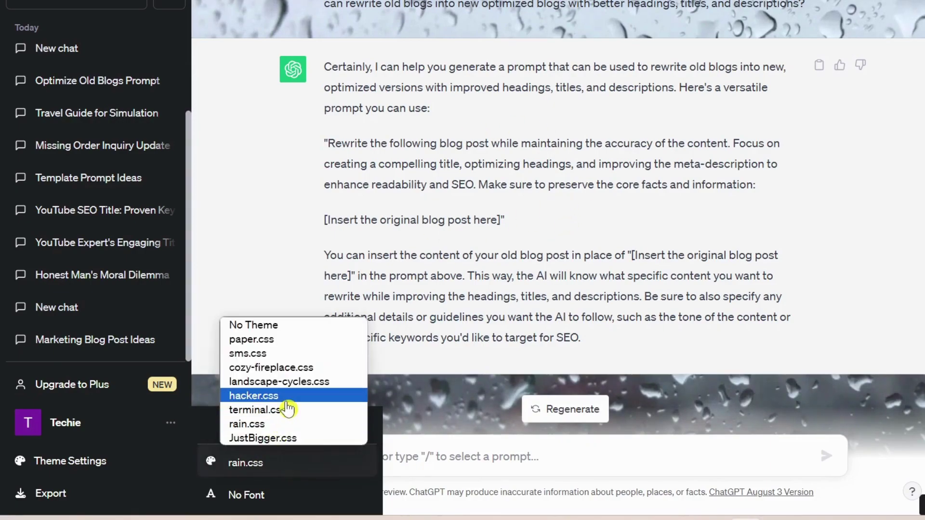
click(288, 415)
click(285, 465)
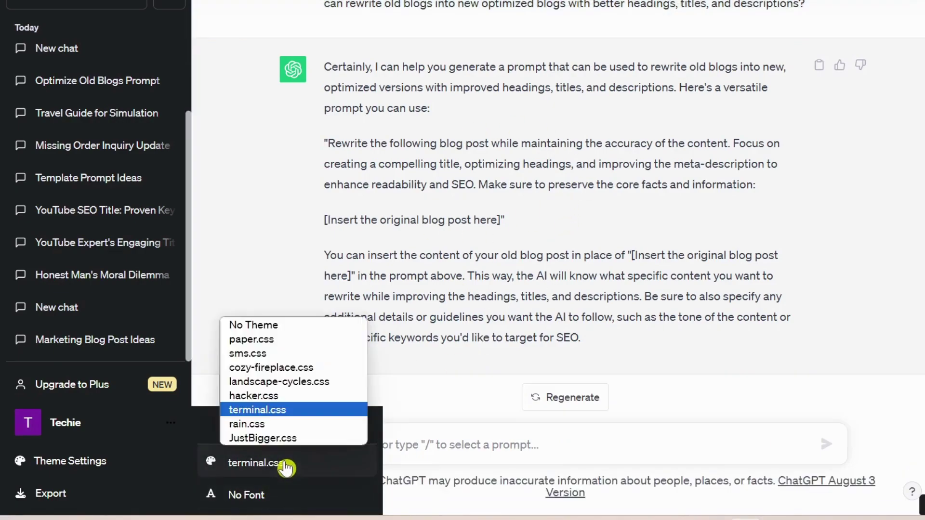
click(295, 439)
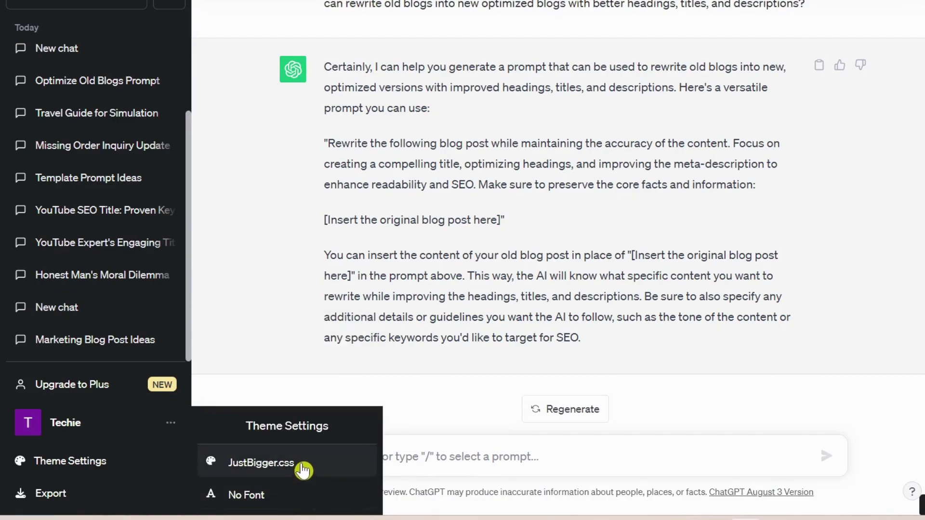
Step: Set the ChatGPT font to Georgia in the theme settings
click(291, 495)
click(278, 439)
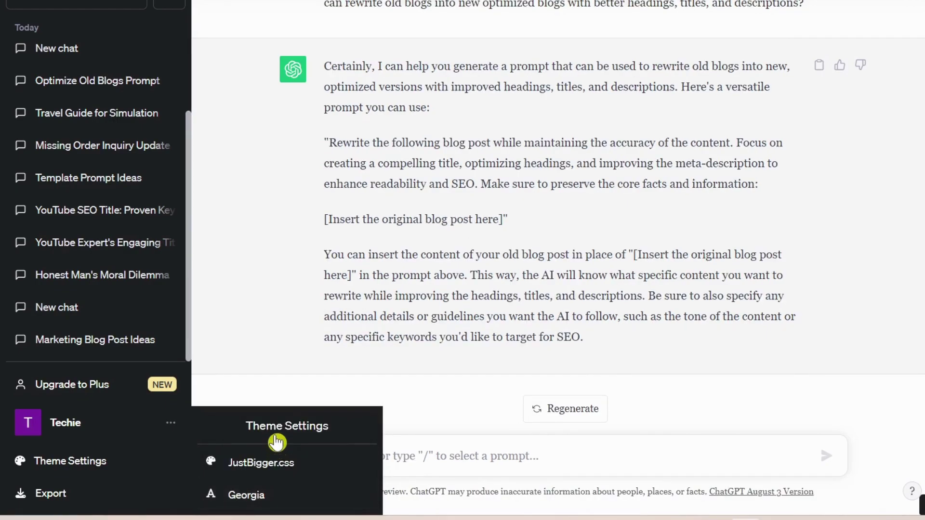
click(255, 491)
click(287, 440)
Step: Export the ChatGPT conversation as a PDF and a PNG image, and check the recent downloads
mouse_move(52, 497)
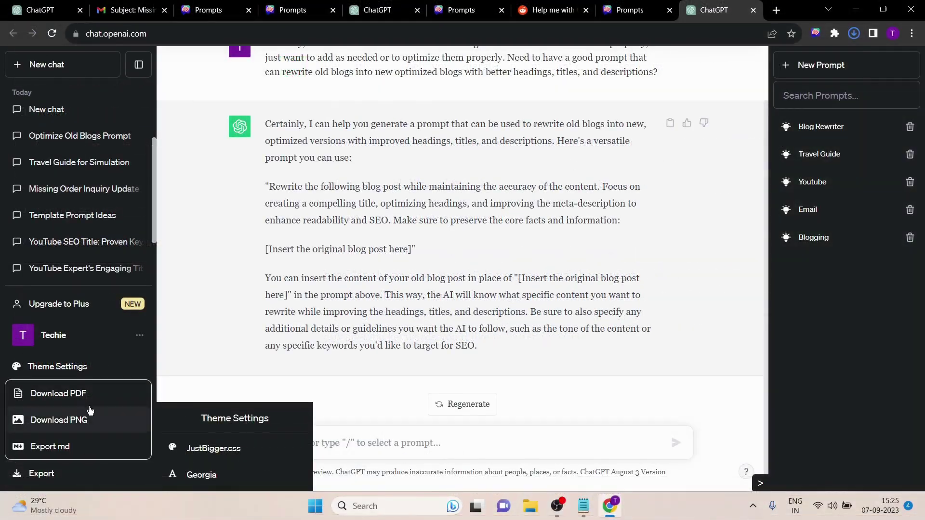
click(130, 398)
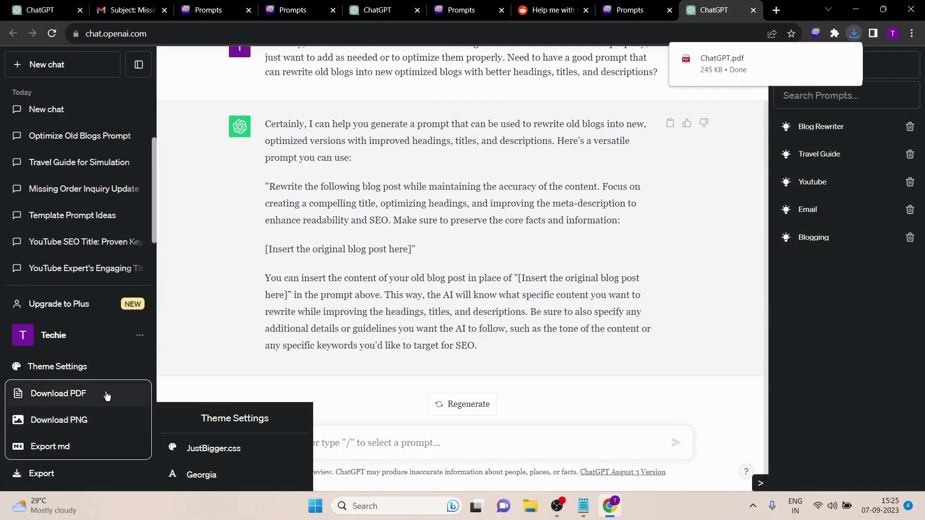
click(97, 427)
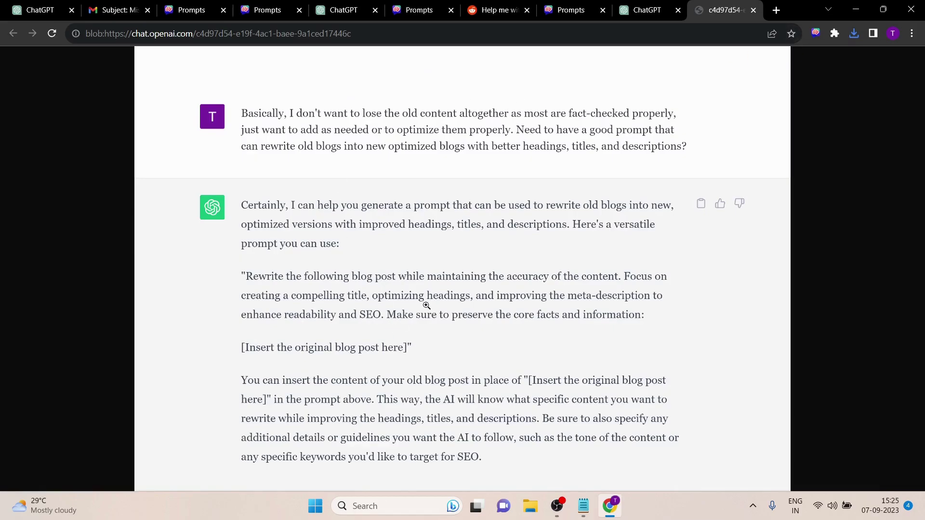
click(855, 34)
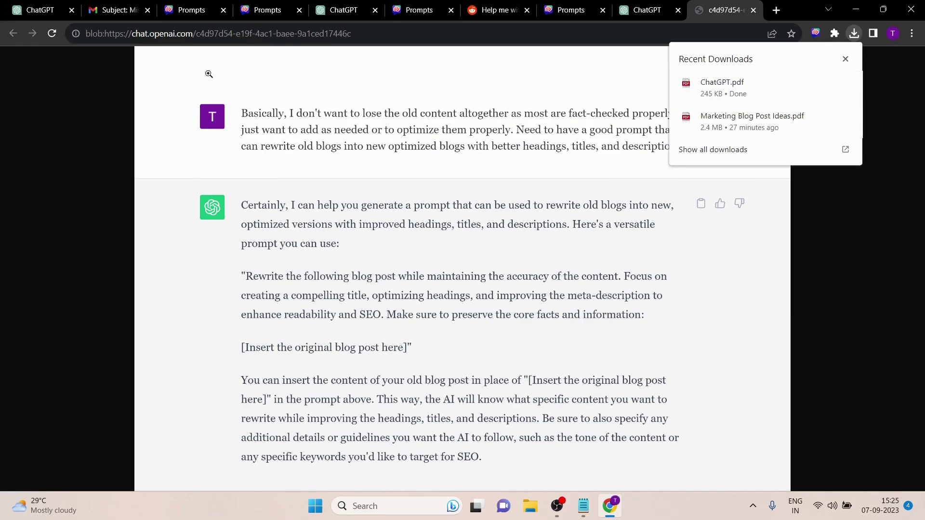
click(656, 10)
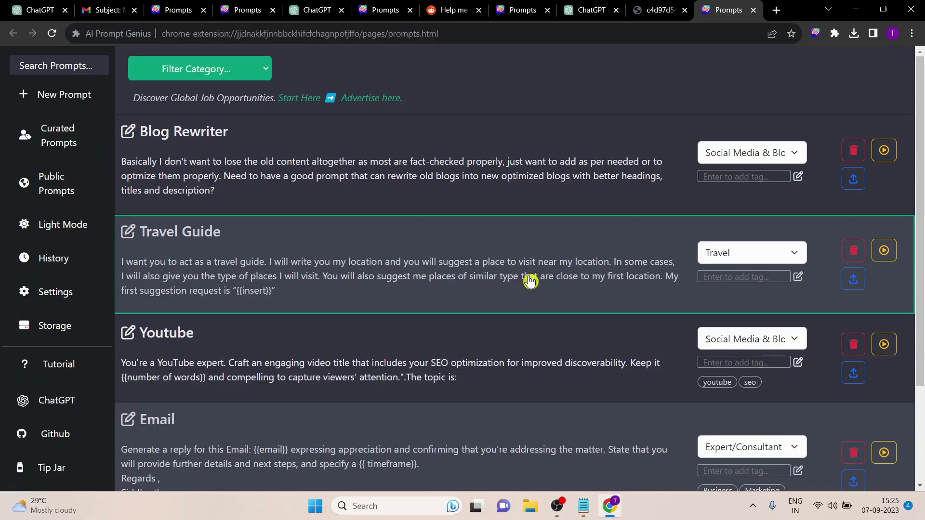